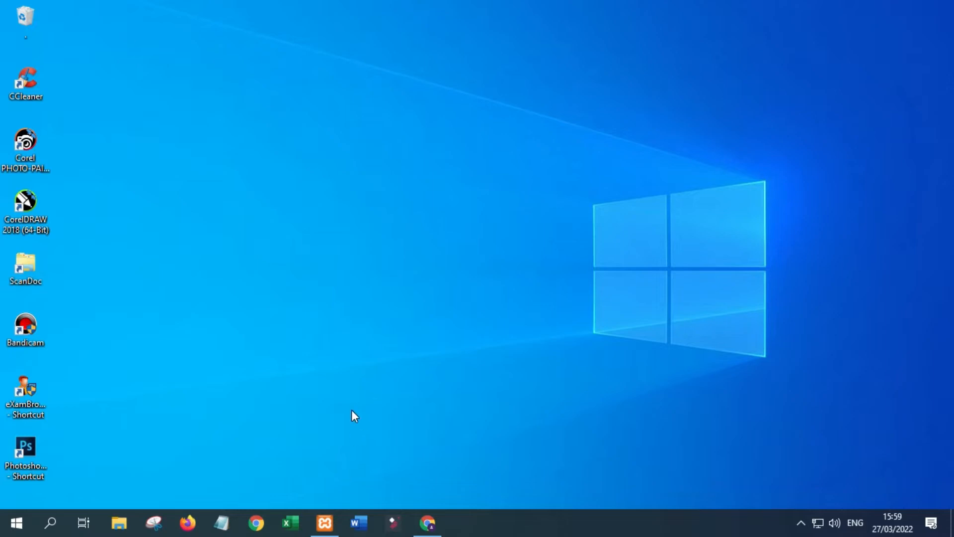
Start Apache and MySQL in XAMPP Control Panel, then minimize it and return to Chrome.
{"action": "left_click", "coordinate": [325, 523]}
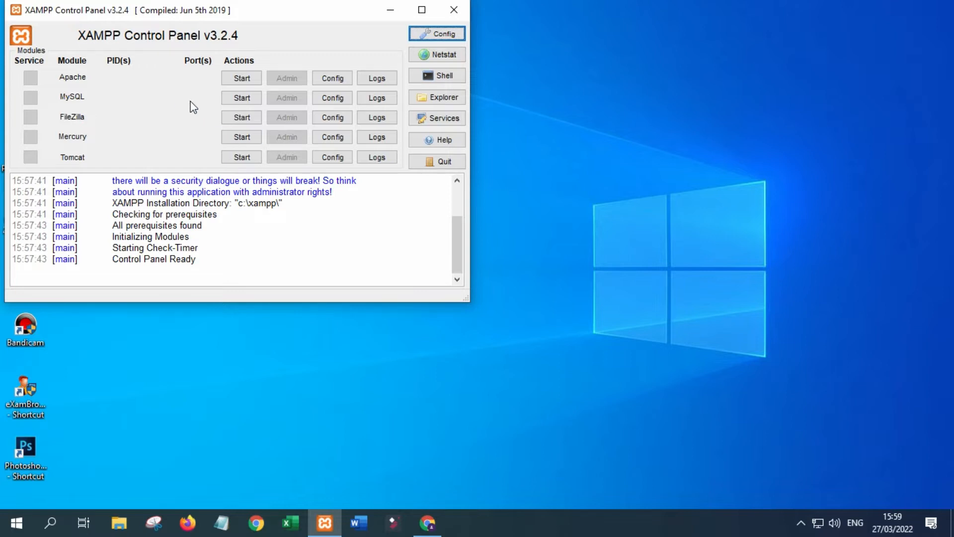
{"action": "left_click", "coordinate": [237, 79]}
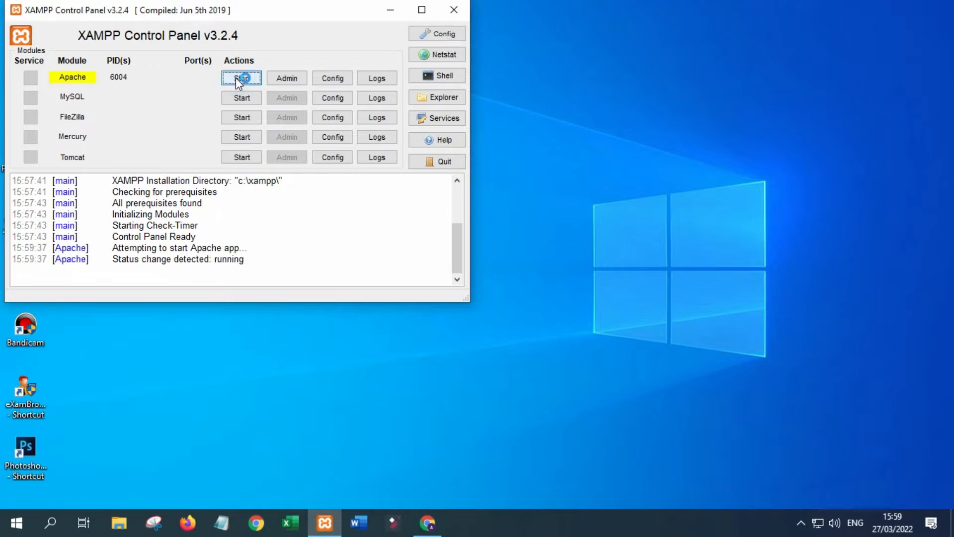
{"action": "left_click", "coordinate": [243, 98]}
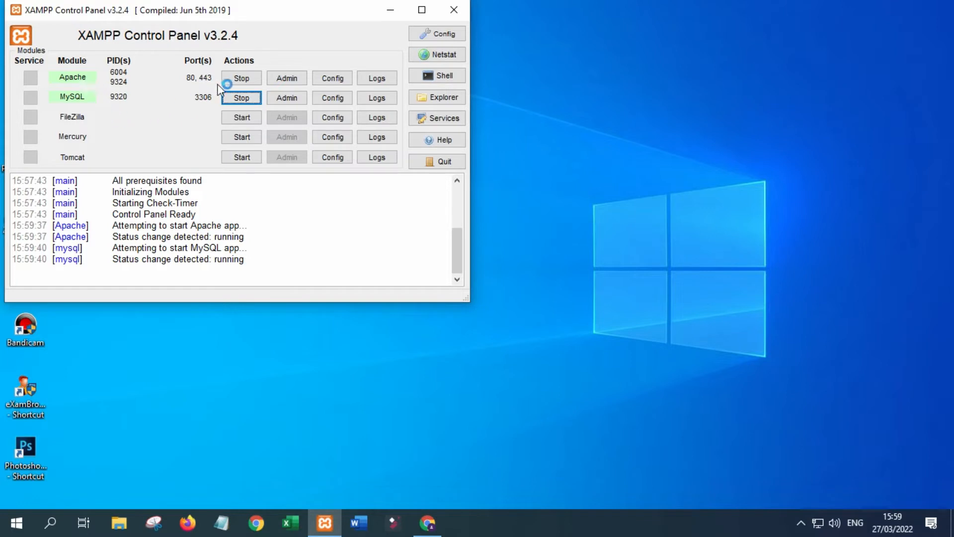
{"action": "left_click", "coordinate": [391, 9]}
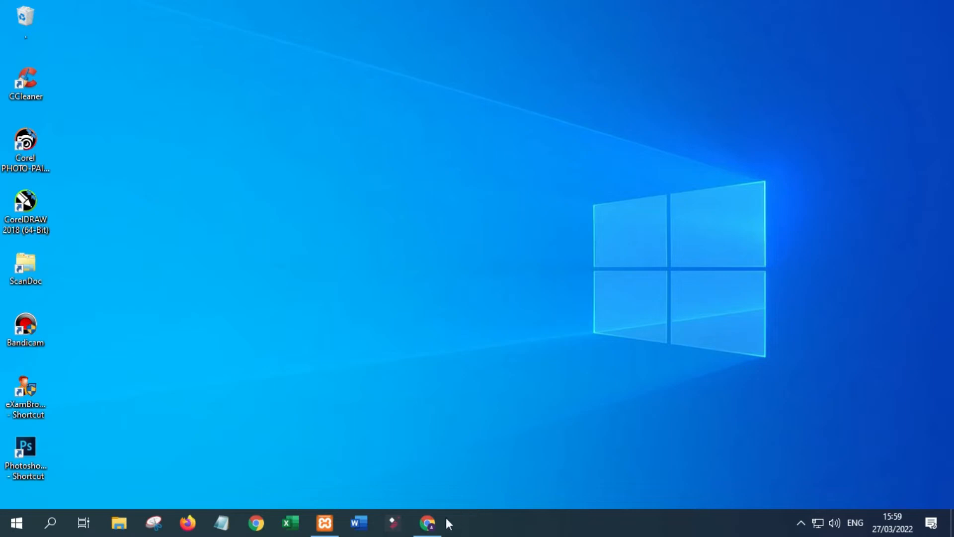
{"action": "left_click", "coordinate": [427, 523]}
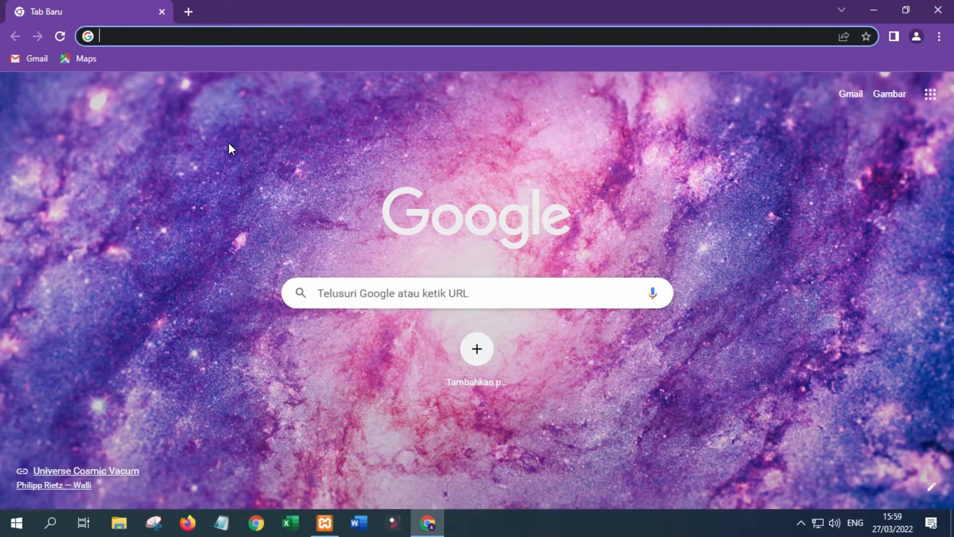
Load localhost/zyacbt and log in as operator with the operator username and password.
{"action": "type", "text": "localhost/zyacbt"}
{"action": "key", "text": "Return"}
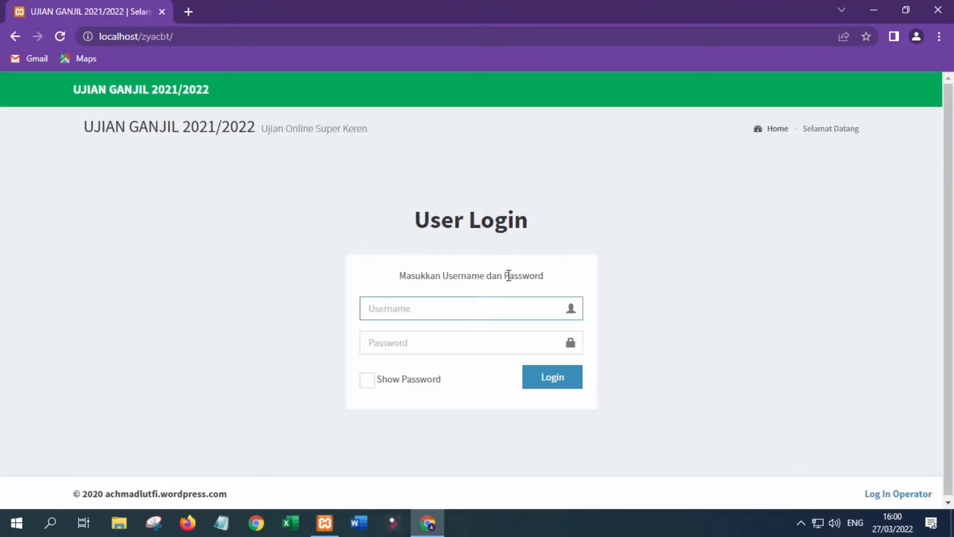
{"action": "left_click", "coordinate": [909, 495]}
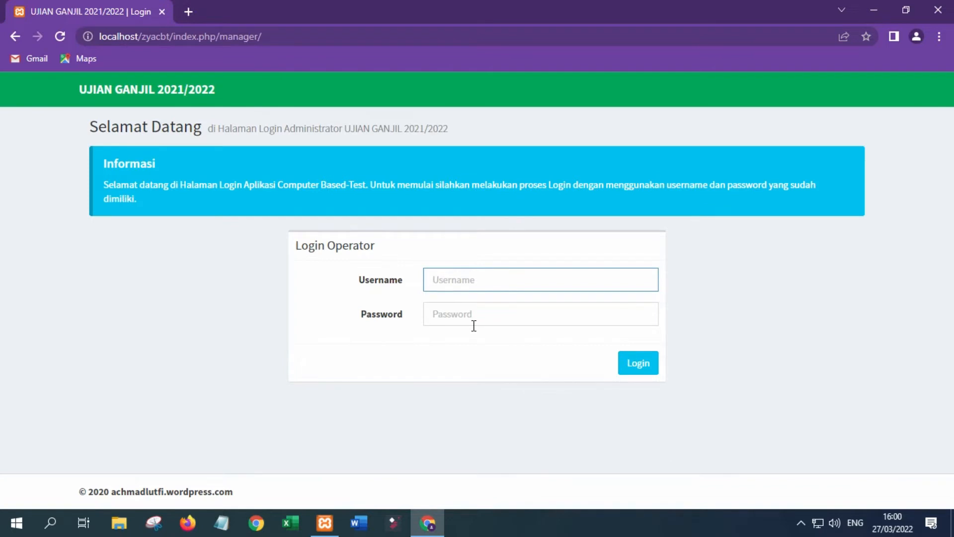
{"action": "type", "text": "admin"}
{"action": "key", "text": "Tab"}
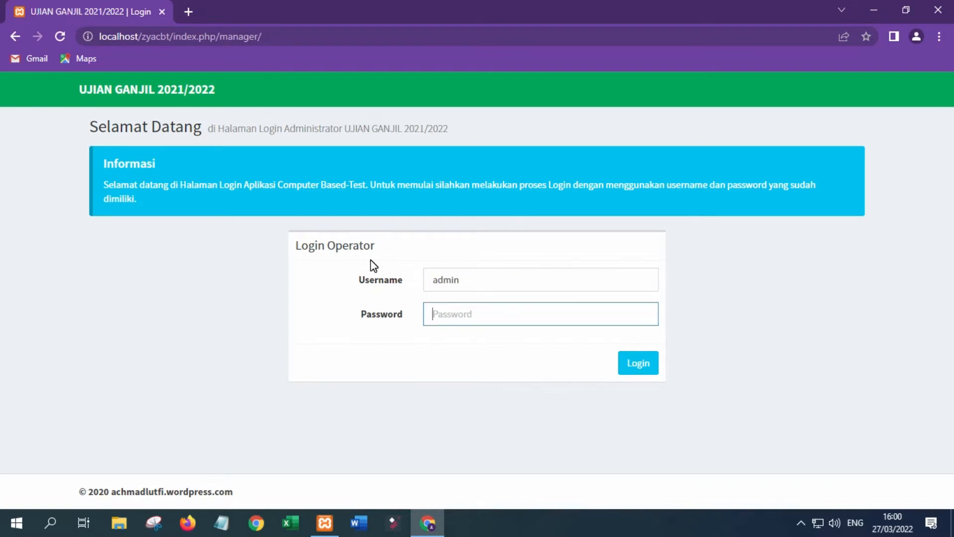
{"action": "type", "text": "admin123"}
{"action": "left_click", "coordinate": [632, 361]}
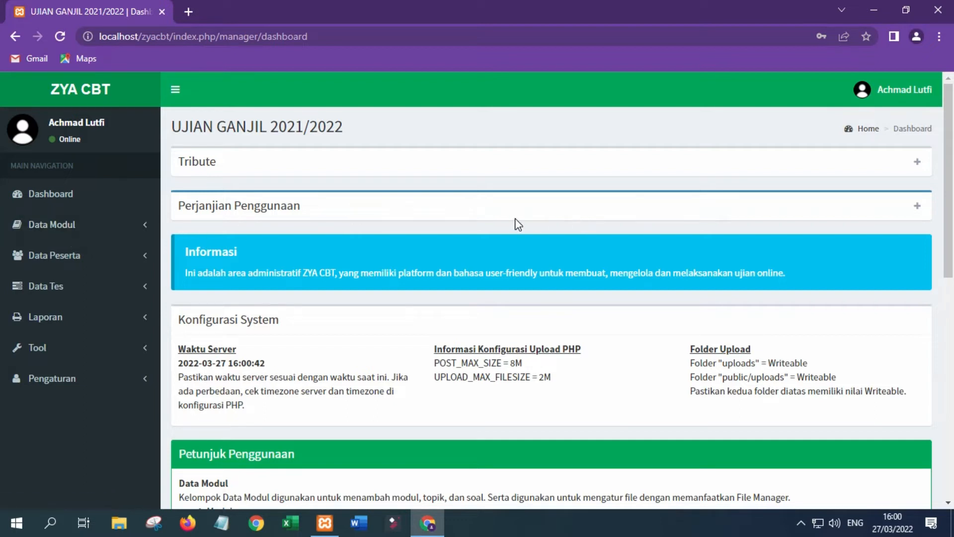
Browse the Topik list under Data Modul, opening and cancelling the add-topic form.
{"action": "left_click", "coordinate": [121, 234]}
{"action": "left_click", "coordinate": [53, 255]}
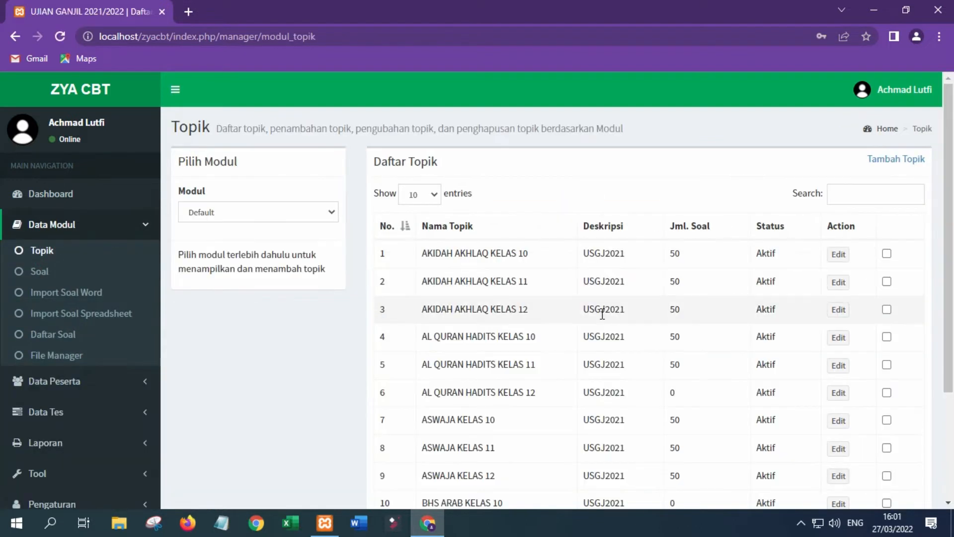
{"action": "scroll", "coordinate": [602, 314], "scroll_direction": "down", "scroll_amount": 3}
{"action": "scroll", "coordinate": [847, 465], "scroll_direction": "up", "scroll_amount": 3}
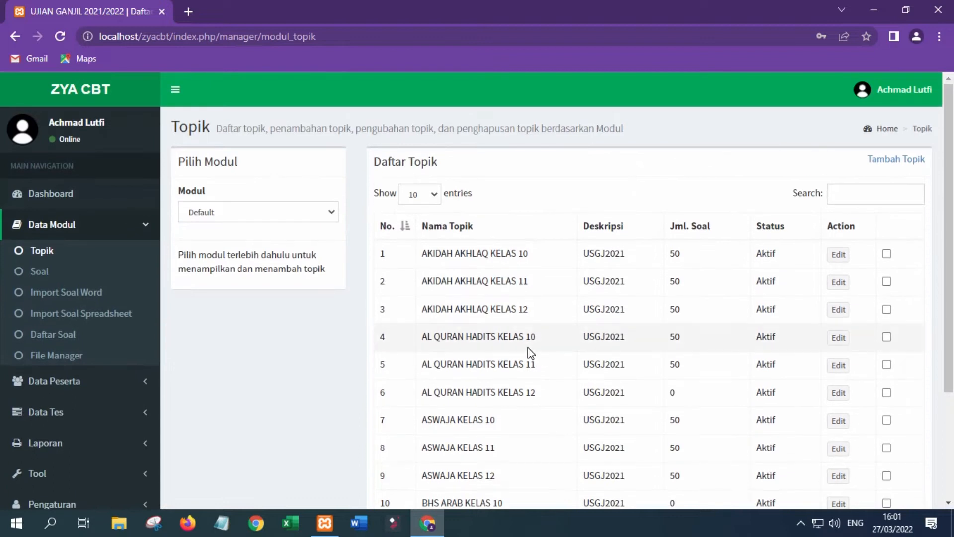
{"action": "scroll", "coordinate": [530, 352], "scroll_direction": "down", "scroll_amount": 3}
{"action": "scroll", "coordinate": [528, 352], "scroll_direction": "up", "scroll_amount": 3}
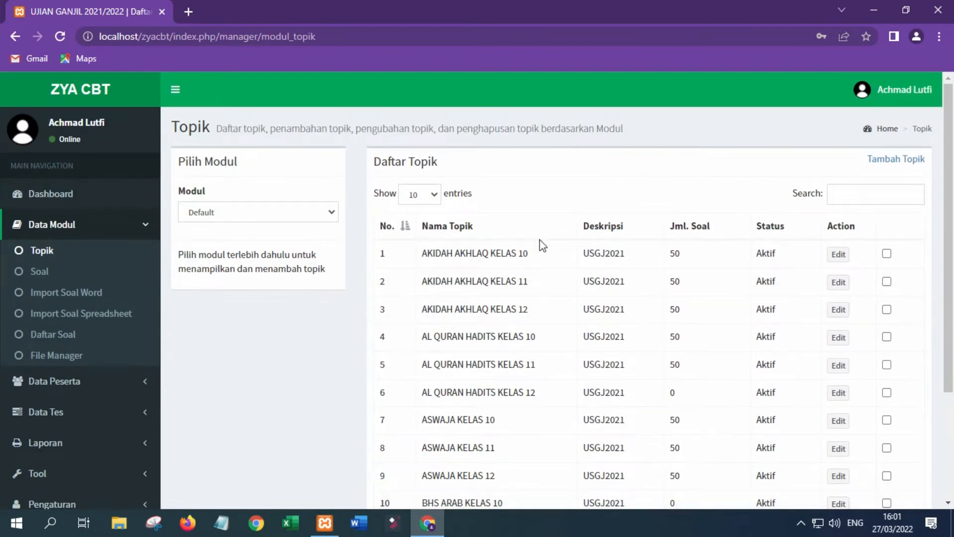
{"action": "scroll", "coordinate": [473, 364], "scroll_direction": "down", "scroll_amount": 3}
{"action": "scroll", "coordinate": [474, 358], "scroll_direction": "up", "scroll_amount": 3}
{"action": "left_click", "coordinate": [896, 159]}
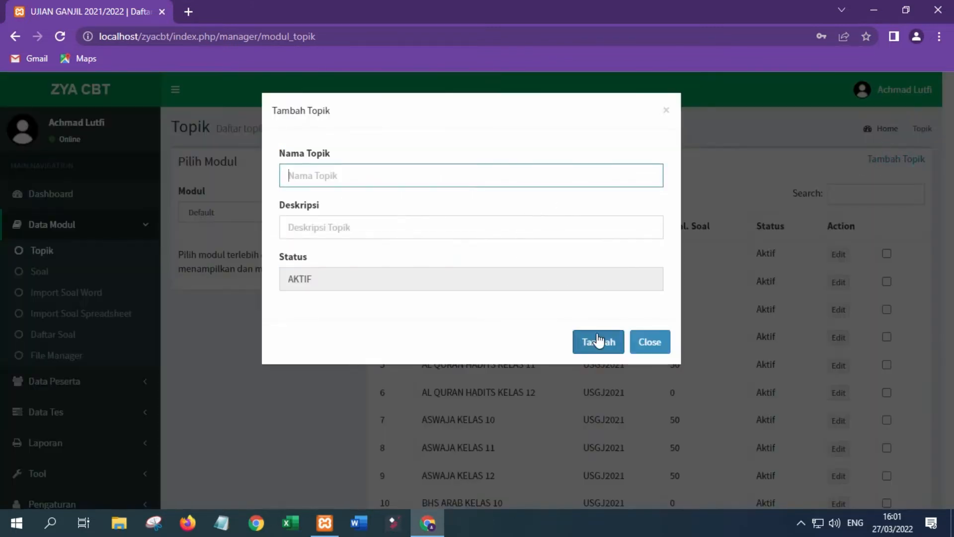
{"action": "left_click", "coordinate": [649, 346]}
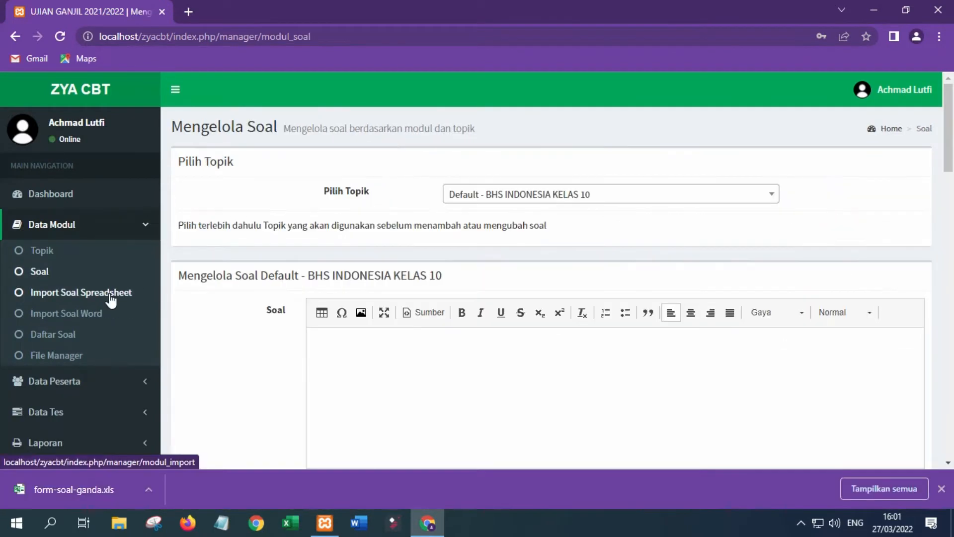
View the Import Soal Spreadsheet and Import Soal Word pages.
{"action": "left_click", "coordinate": [942, 489]}
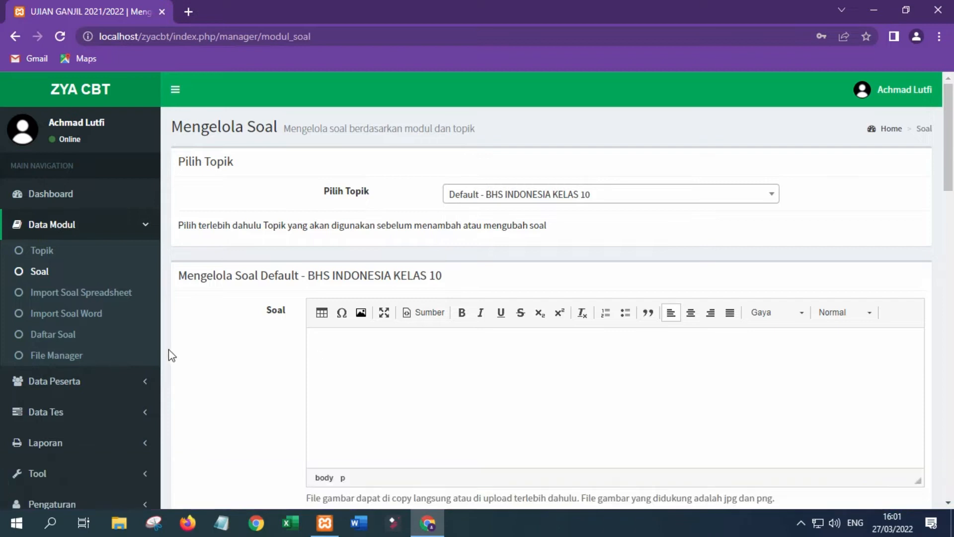
{"action": "left_click", "coordinate": [93, 294]}
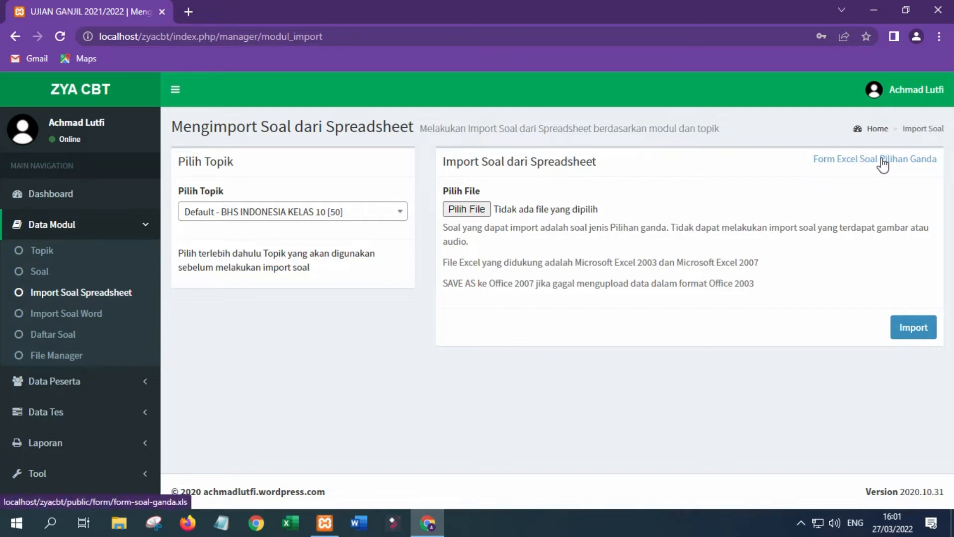
{"action": "left_click", "coordinate": [88, 318]}
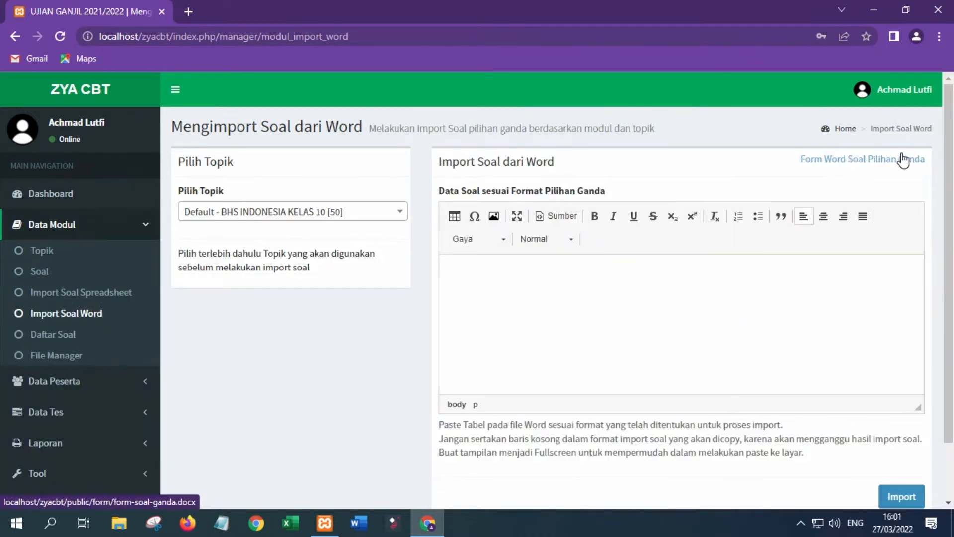
{"action": "left_click", "coordinate": [486, 344]}
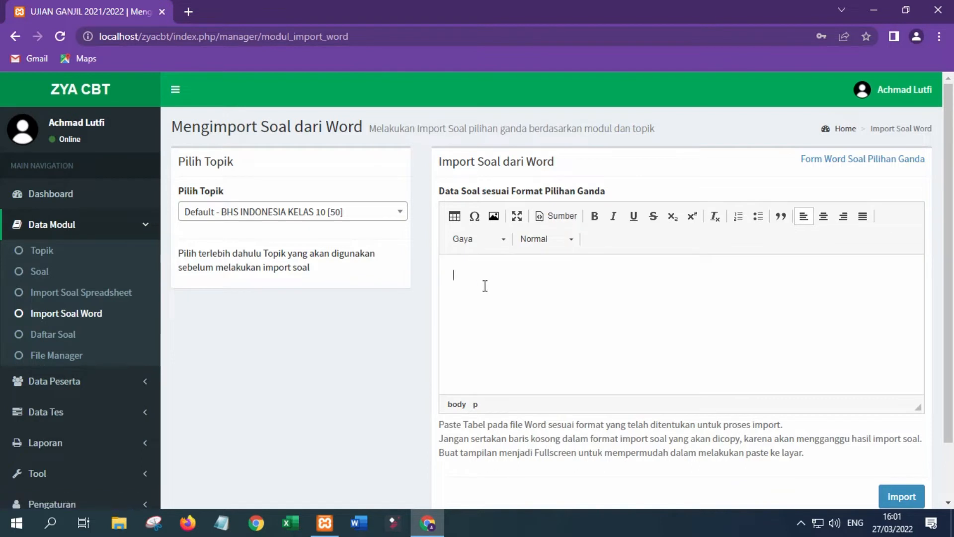
{"action": "scroll", "coordinate": [484, 318], "scroll_direction": "down", "scroll_amount": 2}
{"action": "scroll", "coordinate": [484, 318], "scroll_direction": "up", "scroll_amount": 2}
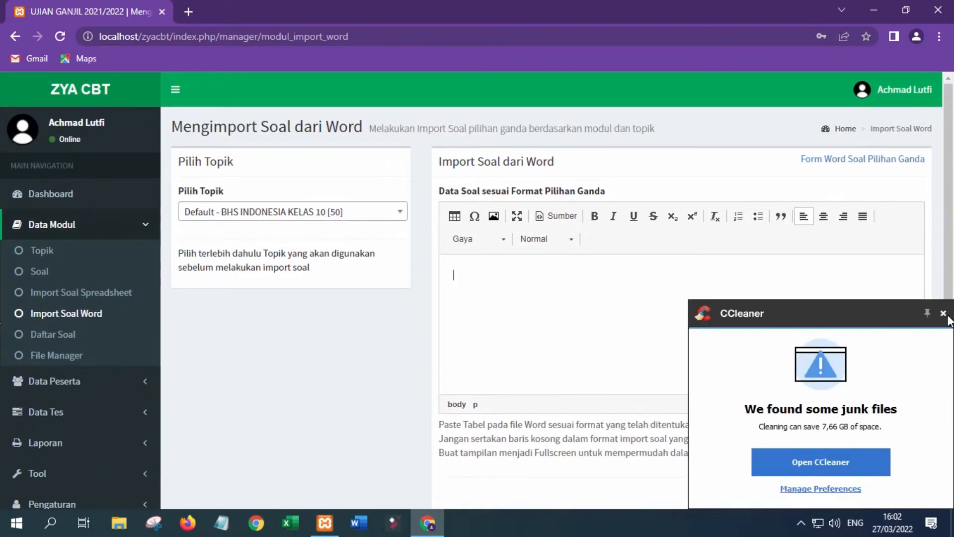
{"action": "left_click", "coordinate": [946, 314]}
Open Daftar Soal and switch the shown topic from BIOLOGI KELAS 10 to GEOGRAFI KELAS 10.
{"action": "left_click", "coordinate": [75, 337]}
{"action": "scroll", "coordinate": [476, 348], "scroll_direction": "down", "scroll_amount": 2}
{"action": "scroll", "coordinate": [479, 363], "scroll_direction": "up", "scroll_amount": 2}
{"action": "left_click", "coordinate": [445, 213]}
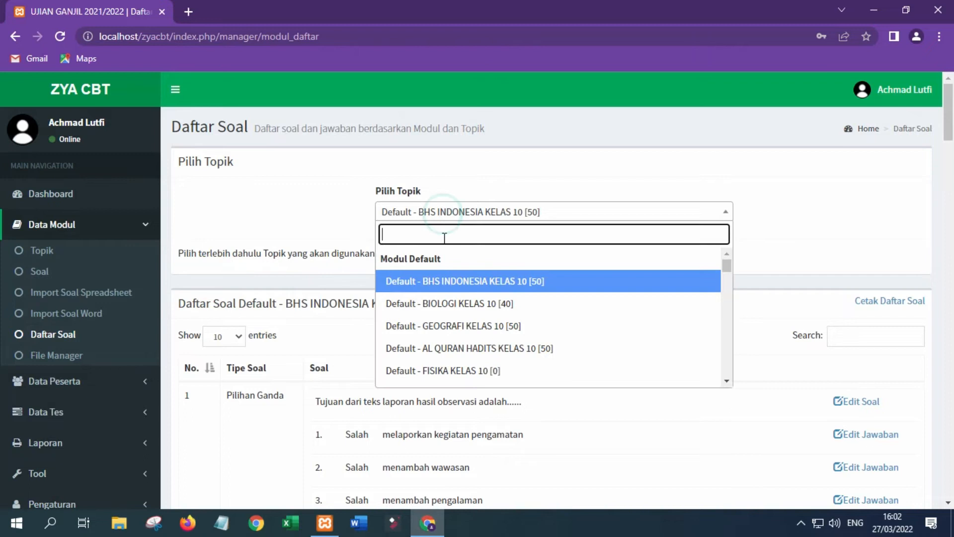
{"action": "left_click", "coordinate": [445, 304]}
{"action": "left_click", "coordinate": [450, 215]}
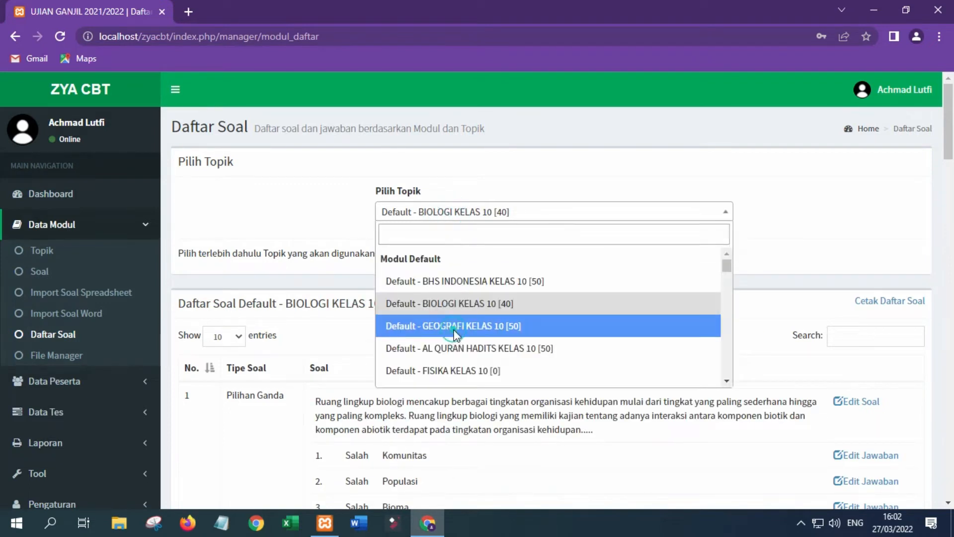
{"action": "left_click", "coordinate": [455, 328]}
{"action": "scroll", "coordinate": [341, 378], "scroll_direction": "down", "scroll_amount": 10}
{"action": "scroll", "coordinate": [342, 375], "scroll_direction": "up", "scroll_amount": 10}
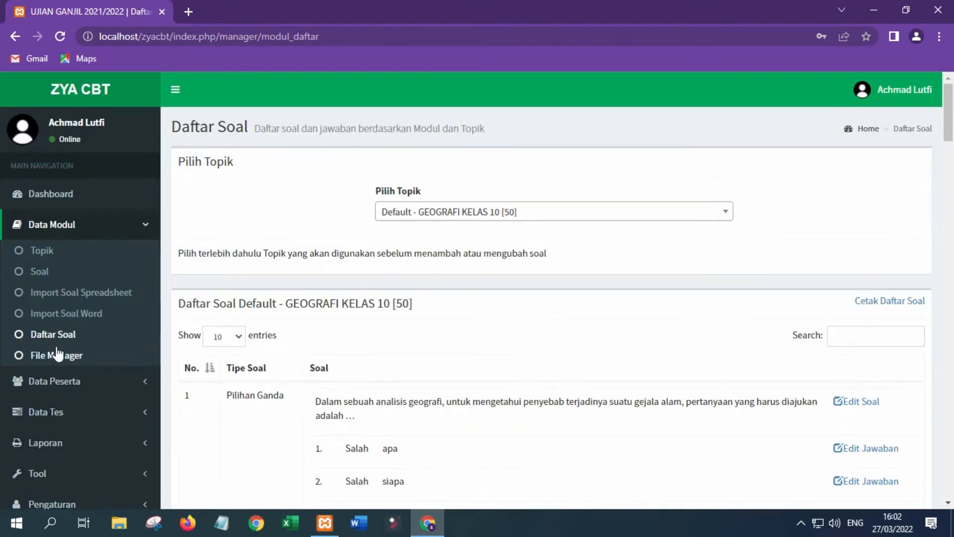
{"action": "left_click", "coordinate": [58, 226]}
{"action": "left_click", "coordinate": [60, 249]}
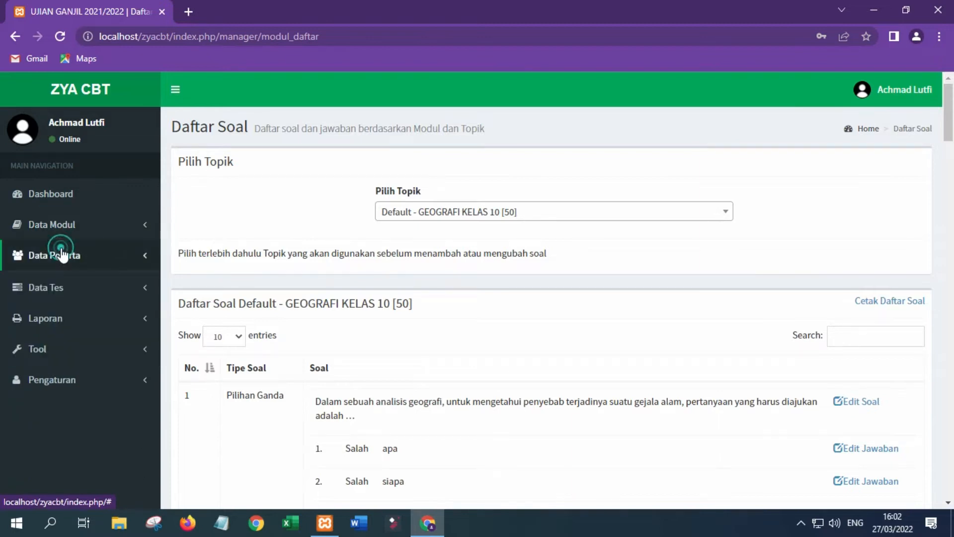
Check the Daftar Peserta list, then open the Import Data Peserta page.
{"action": "left_click", "coordinate": [86, 303]}
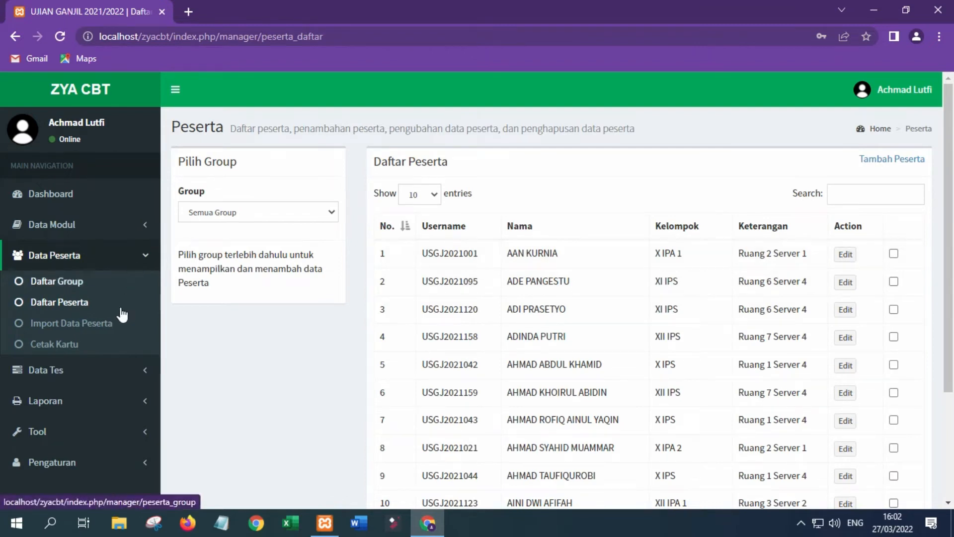
{"action": "left_click", "coordinate": [92, 328]}
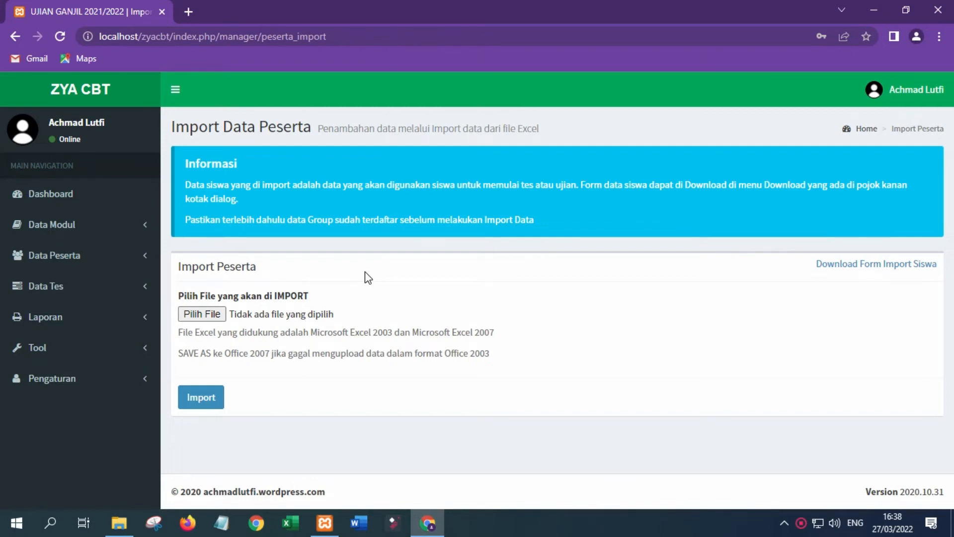
From the tray network icon, open Network & Internet settings and the adapter list.
{"action": "right_click", "coordinate": [819, 529]}
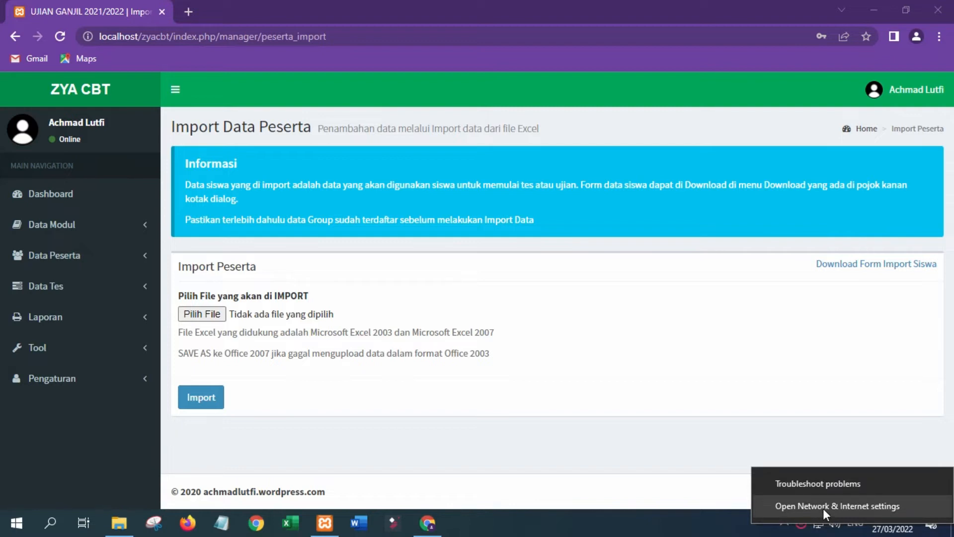
{"action": "left_click", "coordinate": [823, 509]}
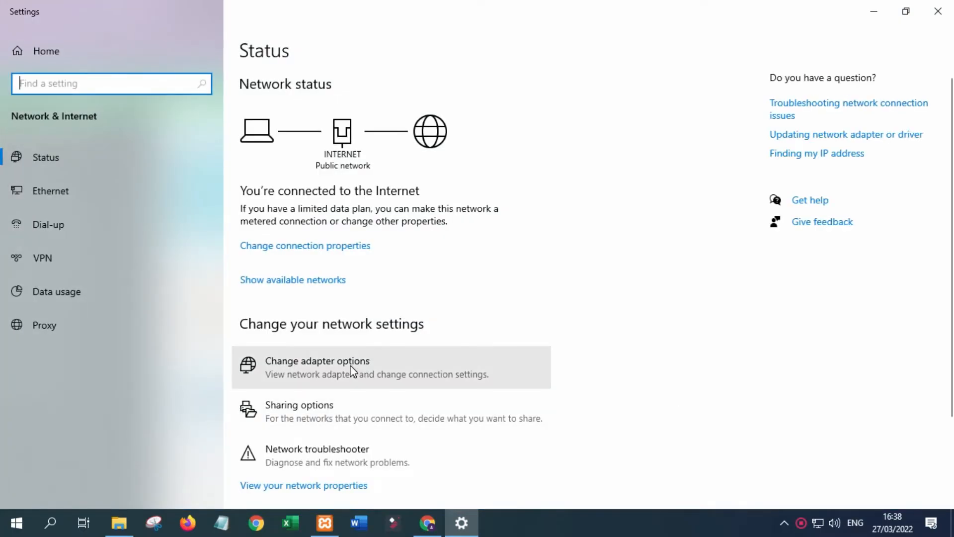
{"action": "left_click", "coordinate": [353, 372]}
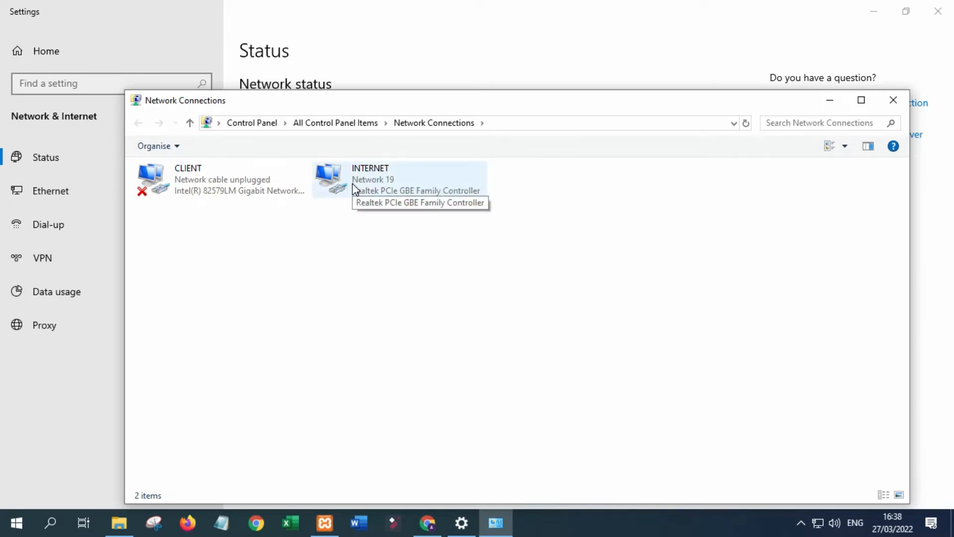
Give CLIENT a static IPv4 of 192.168.1.1 with mask 255.255.255.0, save, and close Network Connections.
{"action": "left_click", "coordinate": [248, 180]}
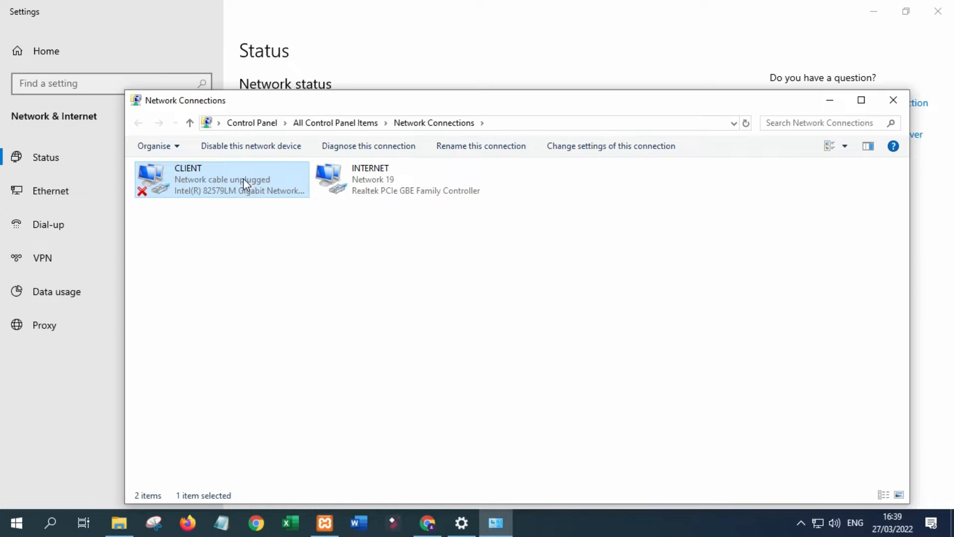
{"action": "right_click", "coordinate": [245, 185]}
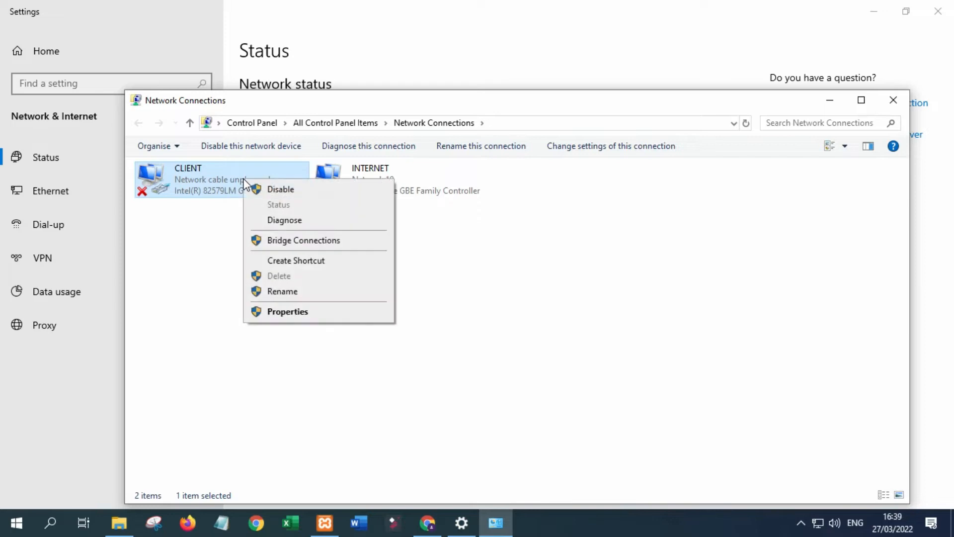
{"action": "left_click", "coordinate": [286, 313]}
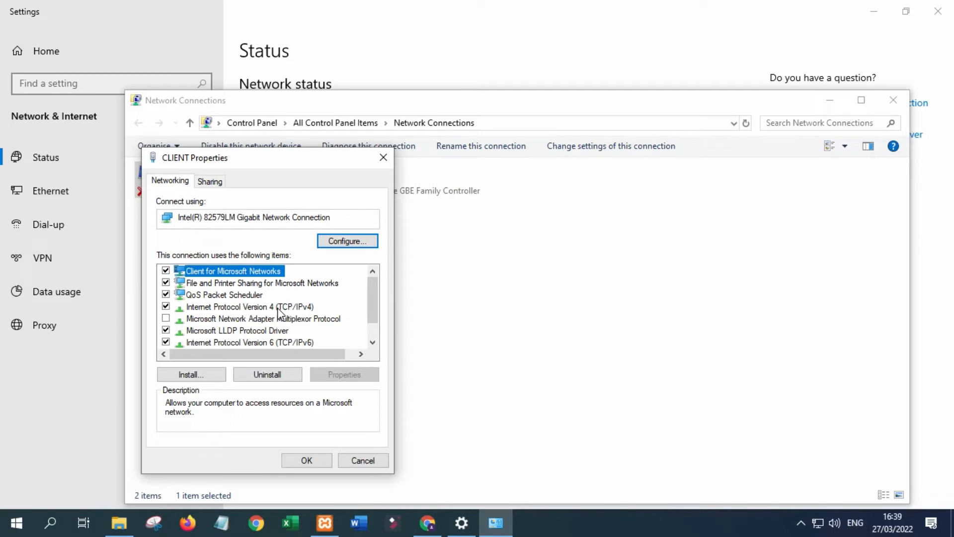
{"action": "double_click", "coordinate": [279, 309]}
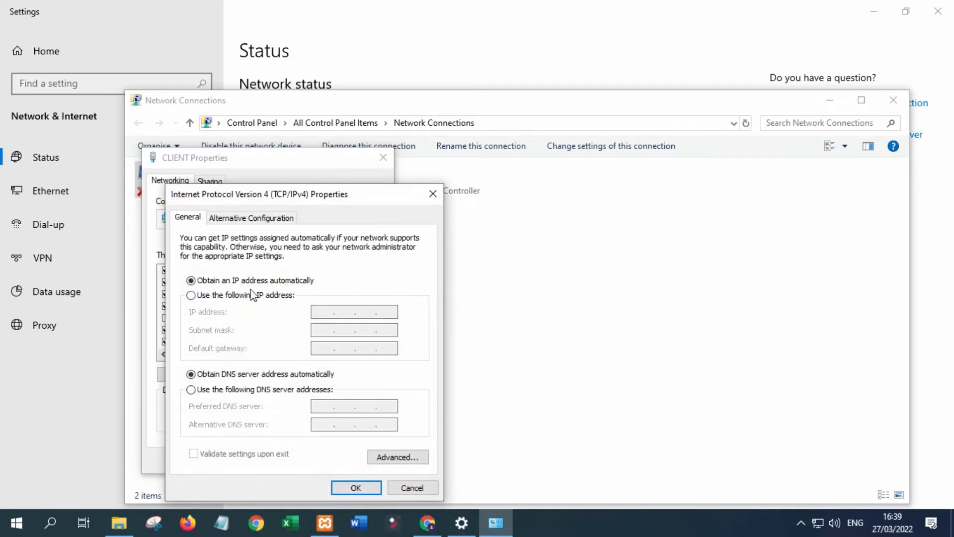
{"action": "left_click", "coordinate": [219, 296]}
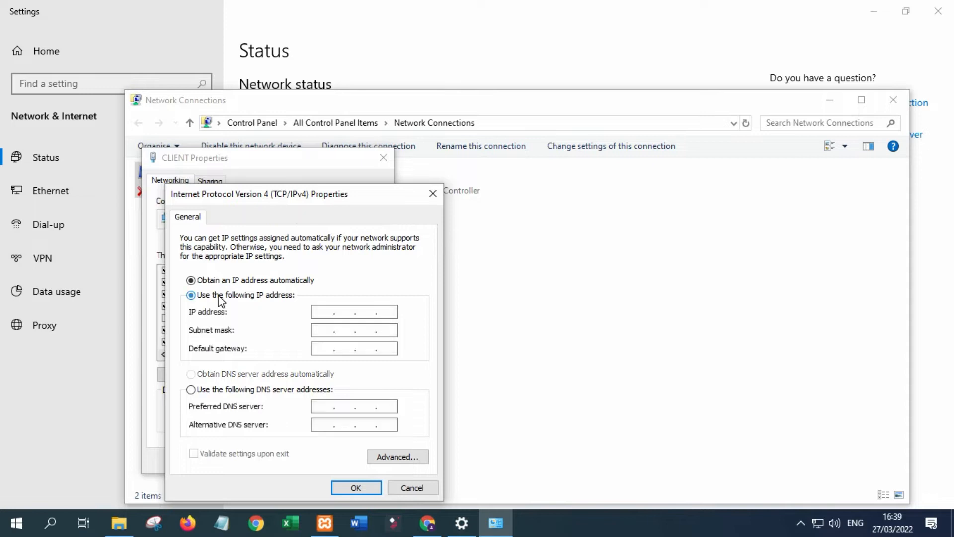
{"action": "left_click", "coordinate": [324, 309]}
{"action": "type", "text": "192 . 168 . "}
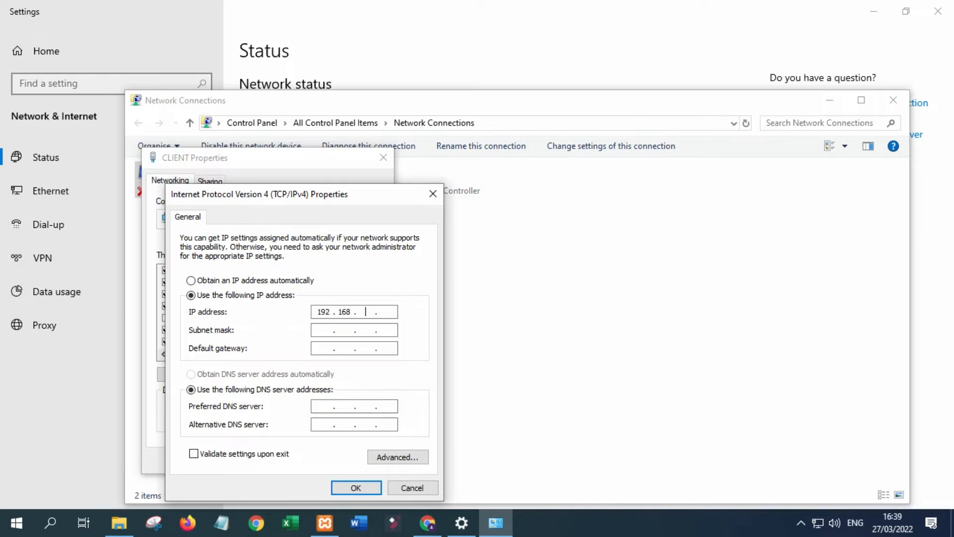
{"action": "type", "text": "1 . 1"}
{"action": "key", "text": "Tab"}
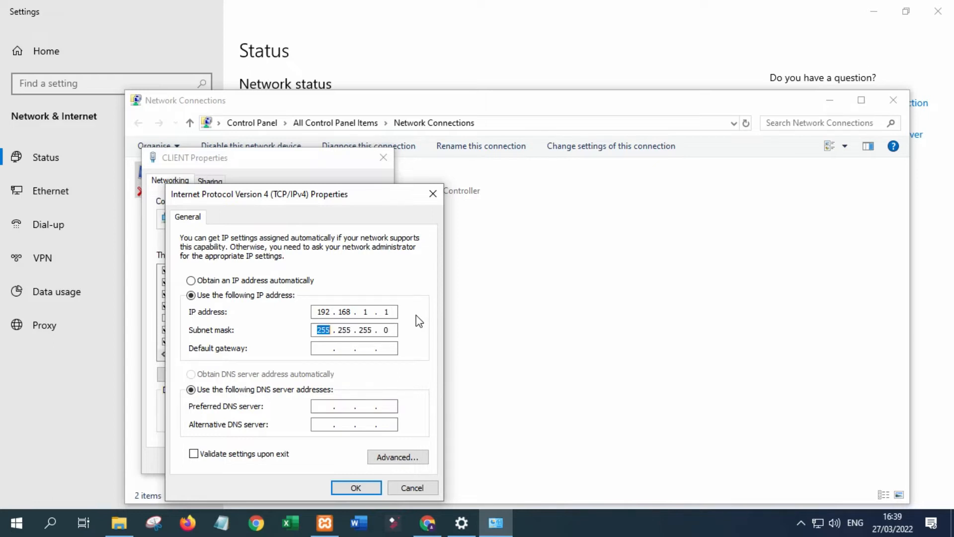
{"action": "left_click", "coordinate": [358, 490]}
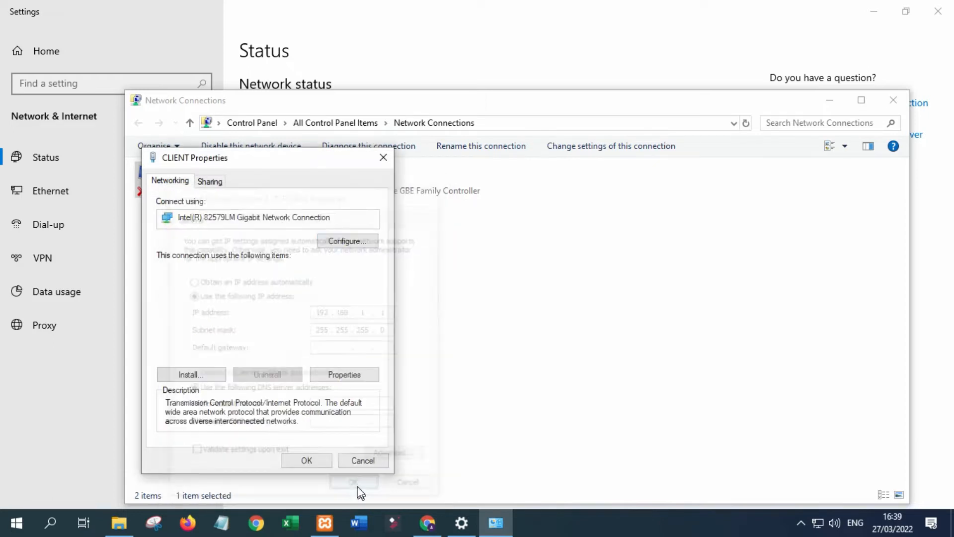
{"action": "left_click", "coordinate": [324, 464]}
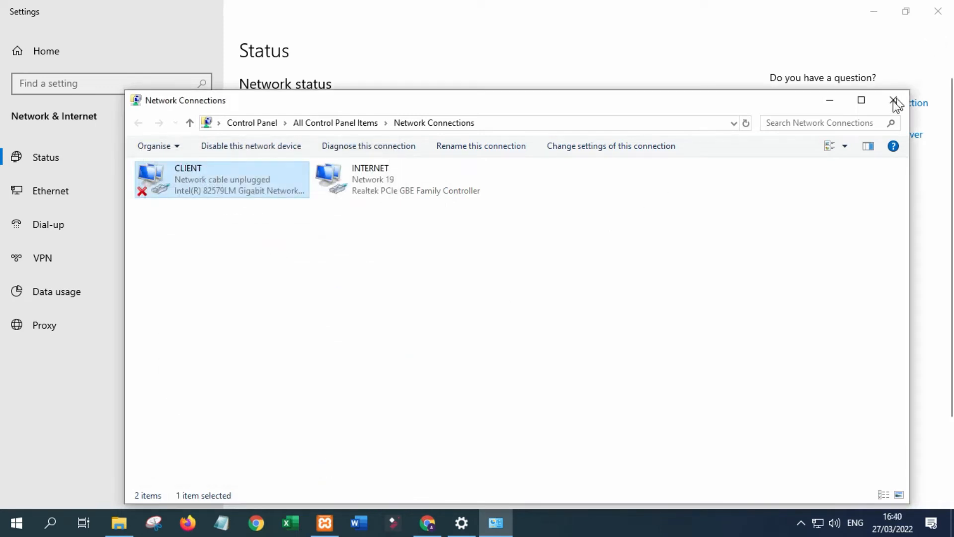
{"action": "left_click", "coordinate": [893, 101]}
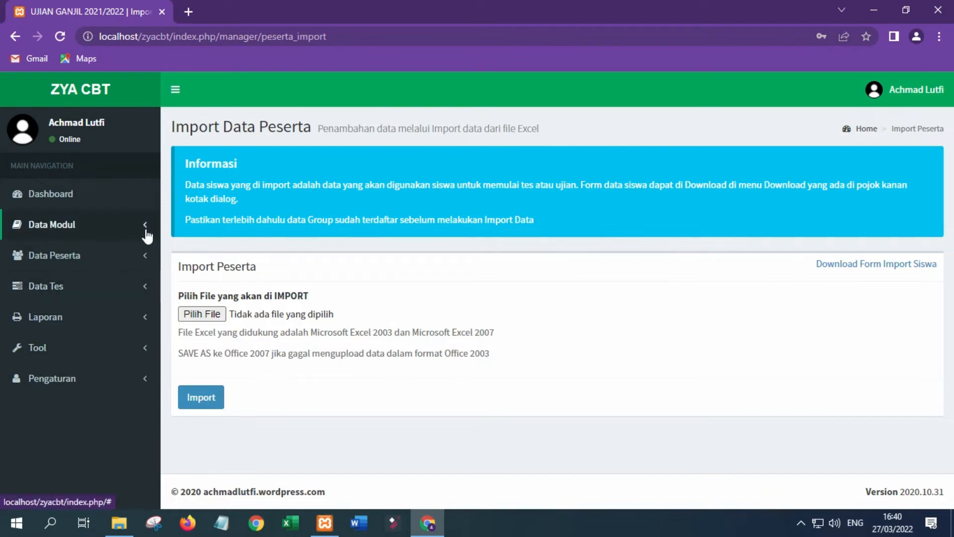
Glance at the add-test form, then open the Topik list and jump to topics 51–56.
{"action": "left_click", "coordinate": [83, 287]}
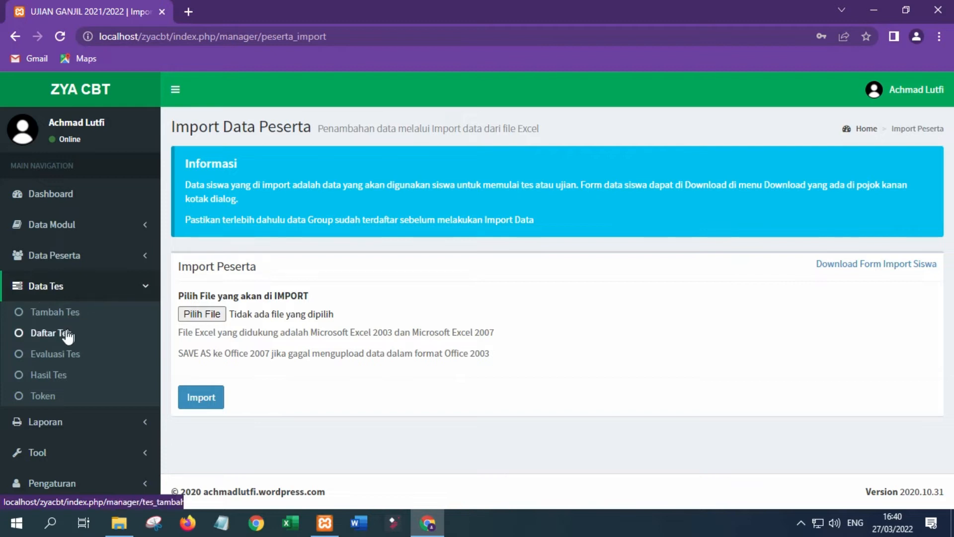
{"action": "left_click", "coordinate": [56, 317]}
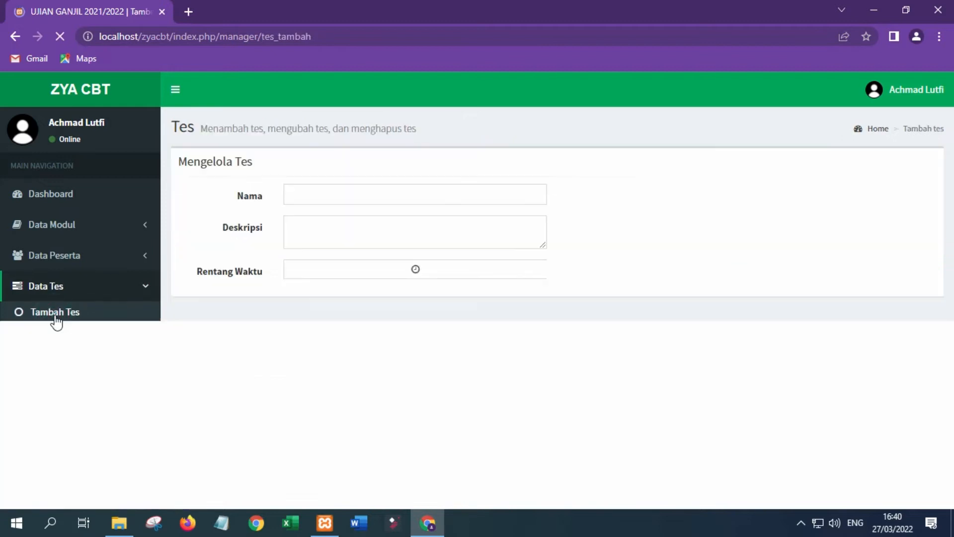
{"action": "left_click", "coordinate": [70, 229]}
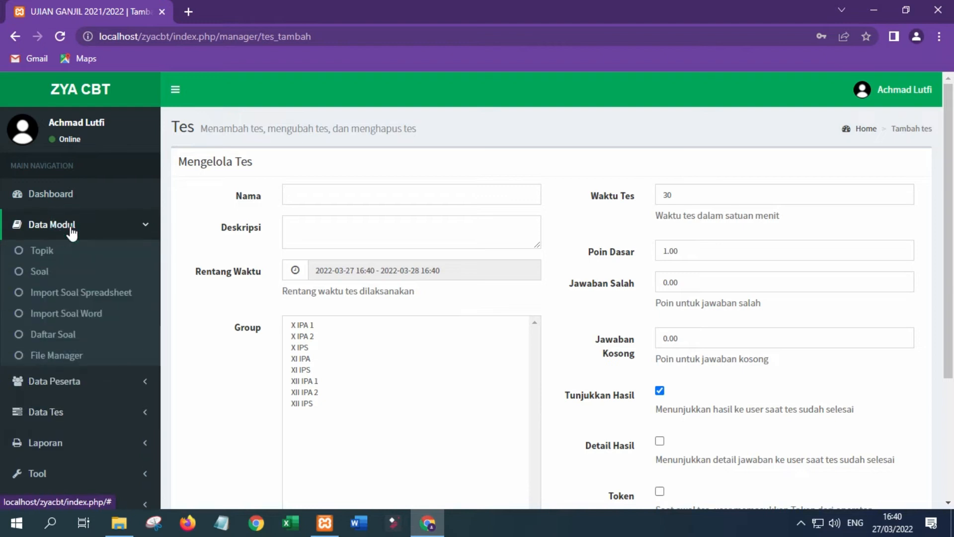
{"action": "left_click", "coordinate": [56, 254]}
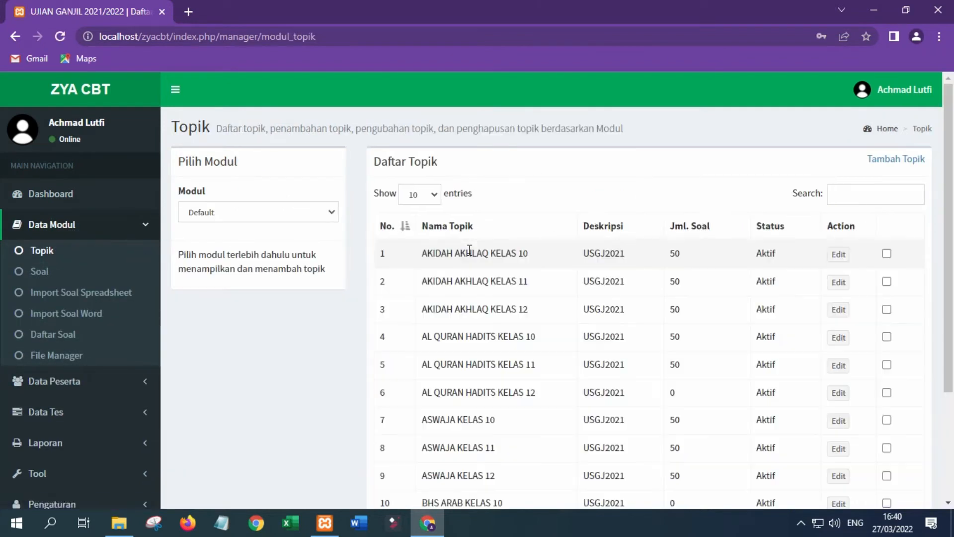
{"action": "scroll", "coordinate": [912, 335], "scroll_direction": "down", "scroll_amount": 3}
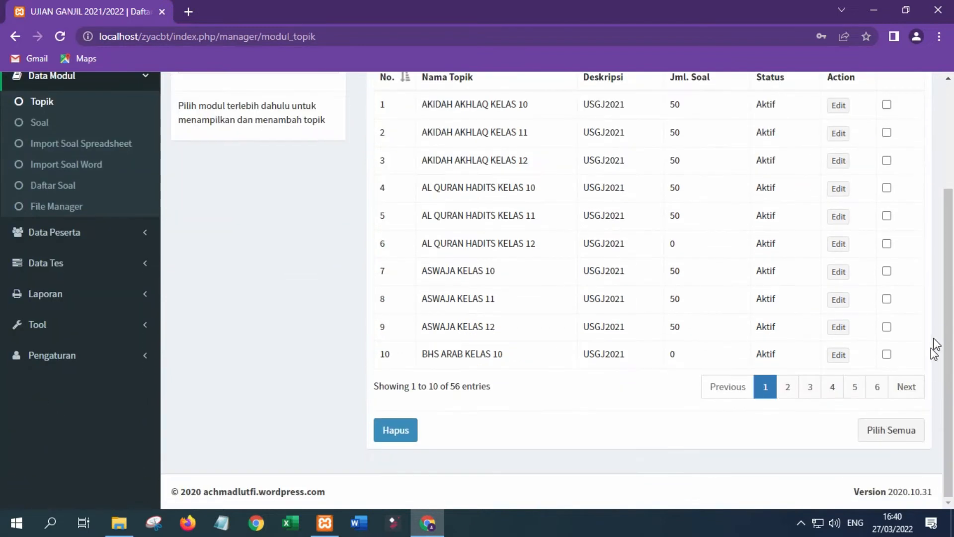
{"action": "left_click", "coordinate": [878, 389]}
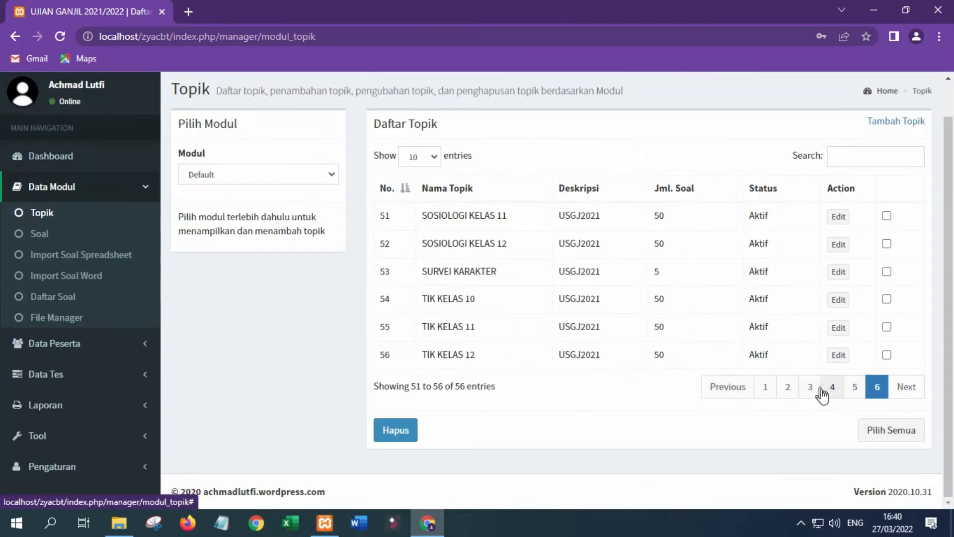
Page back to topics 41–50 and return to 51–56, confirming SURVEI KARAKTER has 5 questions.
{"action": "left_click", "coordinate": [854, 389]}
{"action": "scroll", "coordinate": [503, 372], "scroll_direction": "down", "scroll_amount": 3}
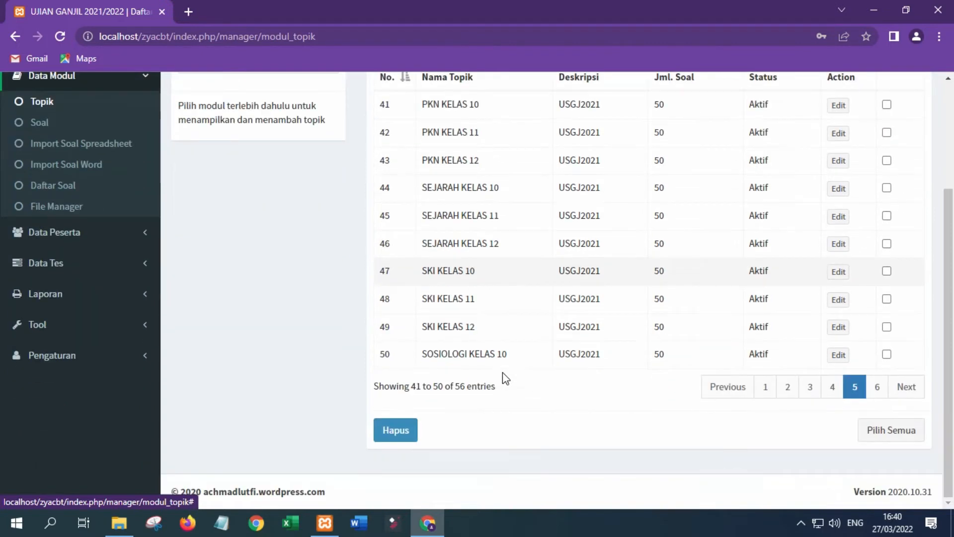
{"action": "scroll", "coordinate": [501, 378], "scroll_direction": "up", "scroll_amount": 1}
{"action": "scroll", "coordinate": [469, 384], "scroll_direction": "up", "scroll_amount": 2}
{"action": "scroll", "coordinate": [468, 386], "scroll_direction": "down", "scroll_amount": 3}
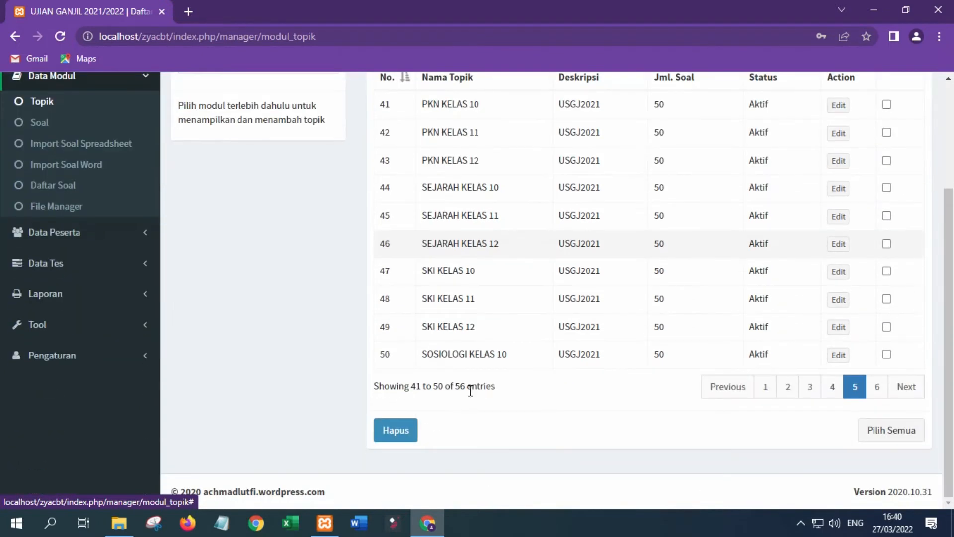
{"action": "left_click", "coordinate": [878, 389]}
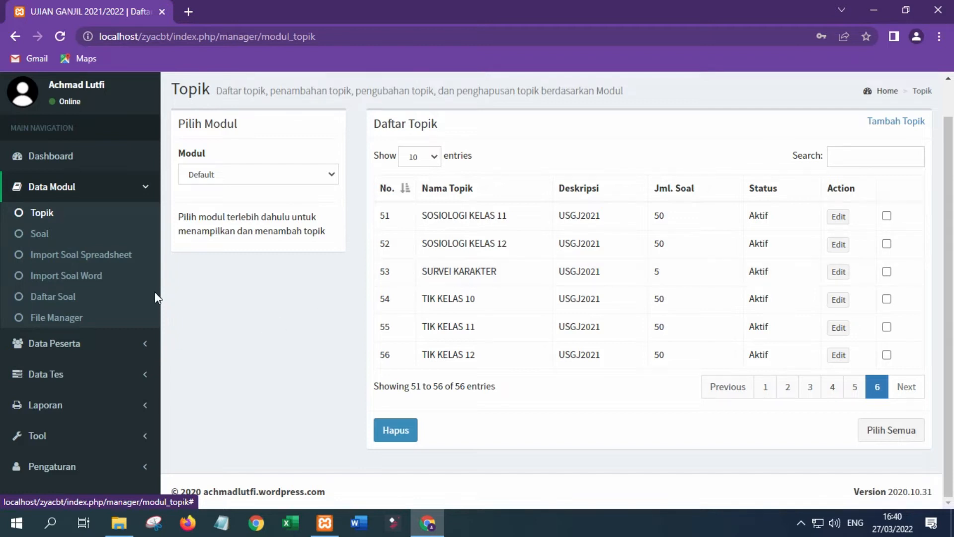
{"action": "left_click", "coordinate": [90, 194]}
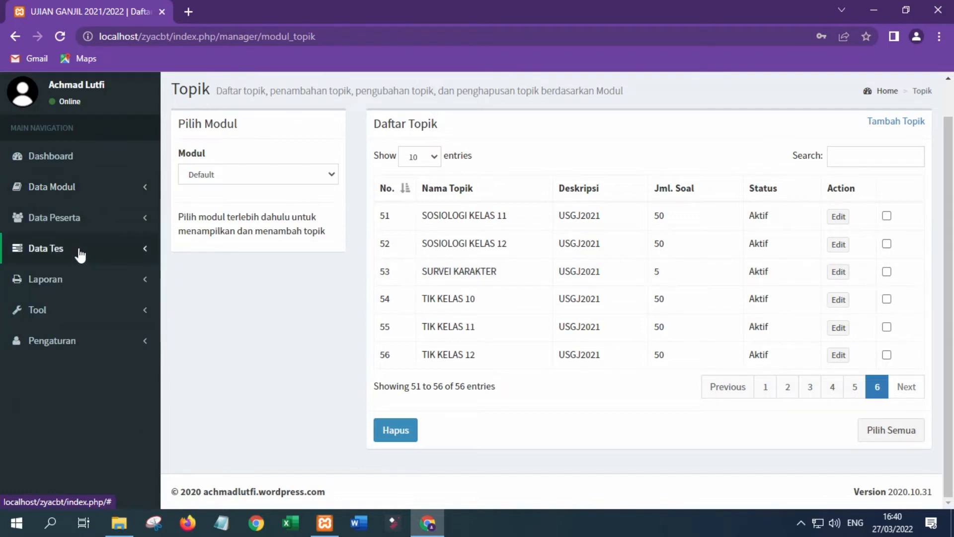
{"action": "left_click", "coordinate": [79, 248]}
Name the new test SURVEI KARAKTER with description 'Ujian Semester Ganjil'.
{"action": "left_click", "coordinate": [76, 274]}
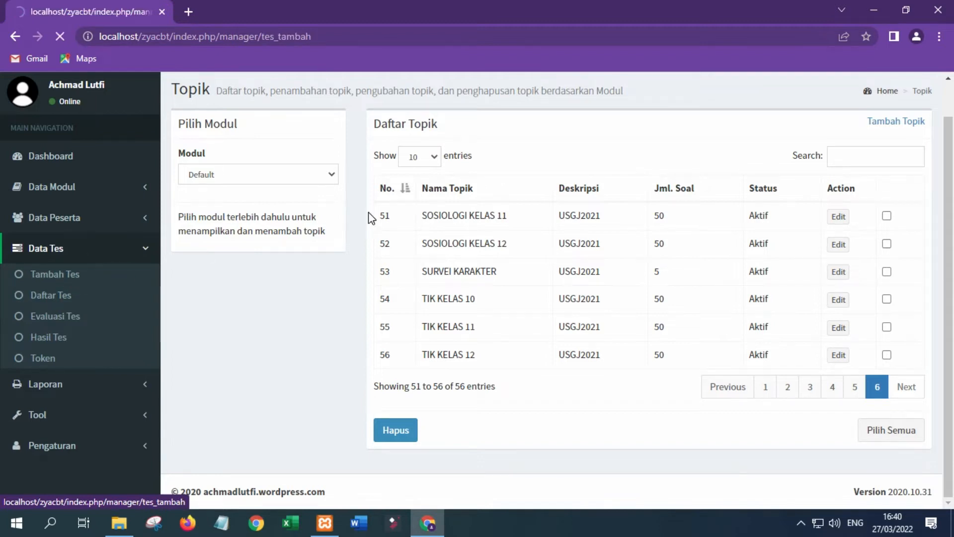
{"action": "left_click", "coordinate": [347, 193]}
{"action": "type", "text": "sue"}
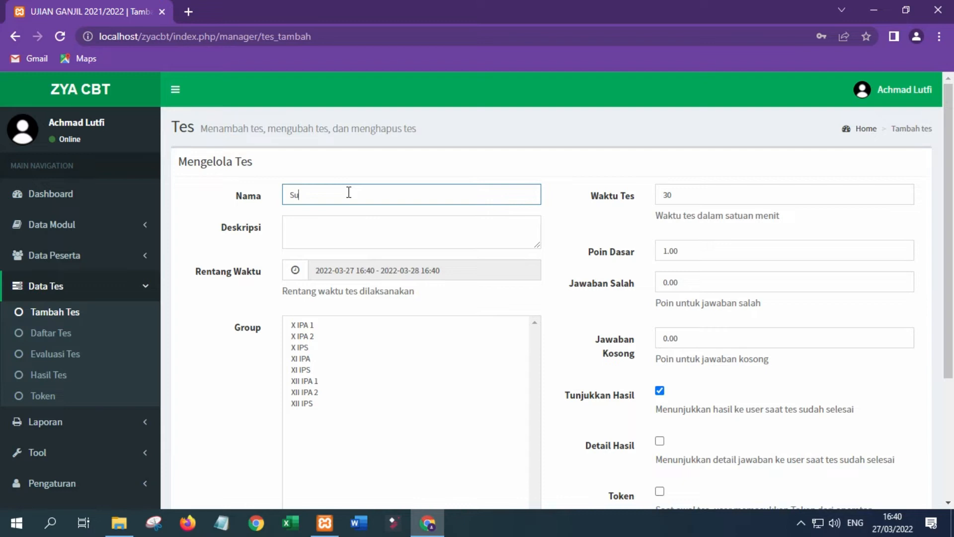
{"action": "key", "text": "BackSpace"}
{"action": "key", "text": "BackSpace"}
{"action": "type", "text": "URVEI KARAKTER"}
{"action": "left_click", "coordinate": [347, 219]}
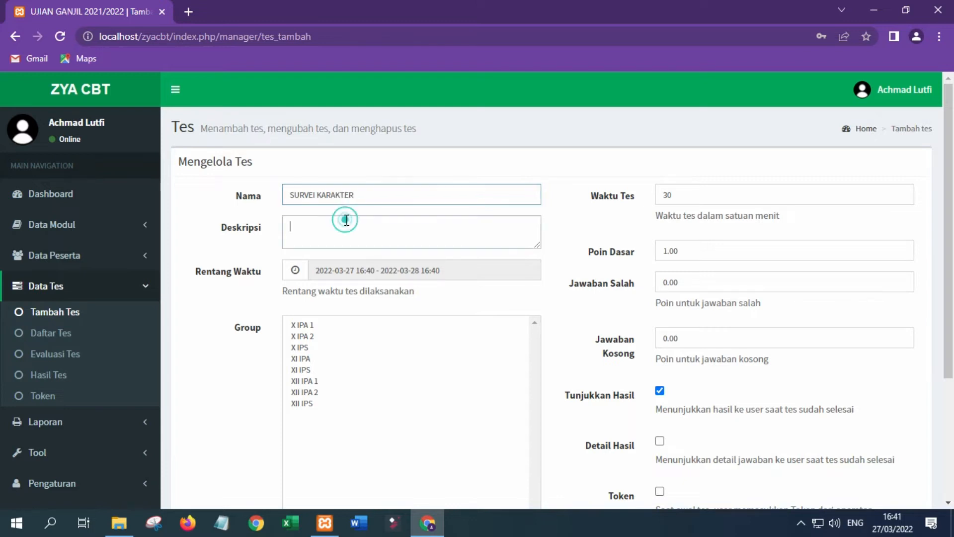
{"action": "type", "text": "Ujia"}
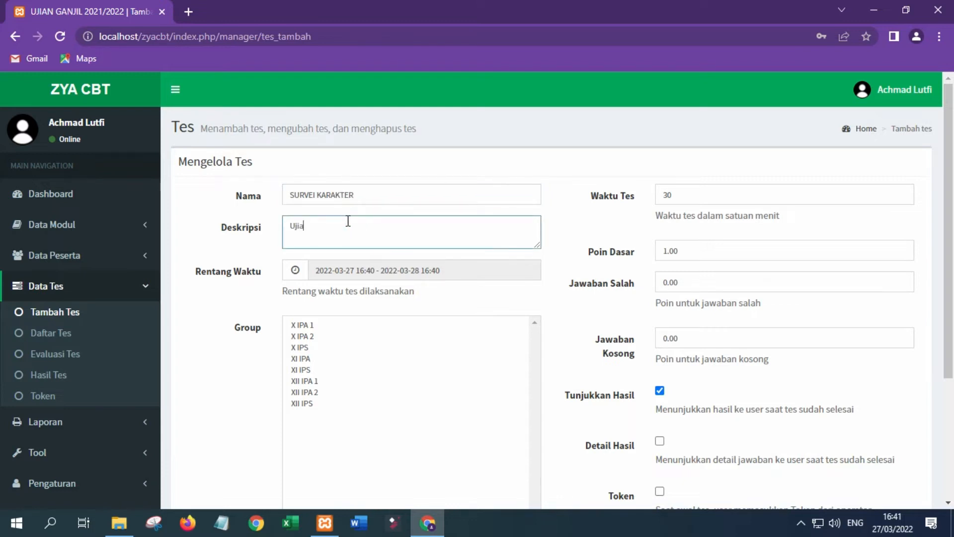
{"action": "type", "text": "n Semester Ganjil"}
Set the test's date range to run from 27 March to 6 April 2022.
{"action": "left_click", "coordinate": [374, 270]}
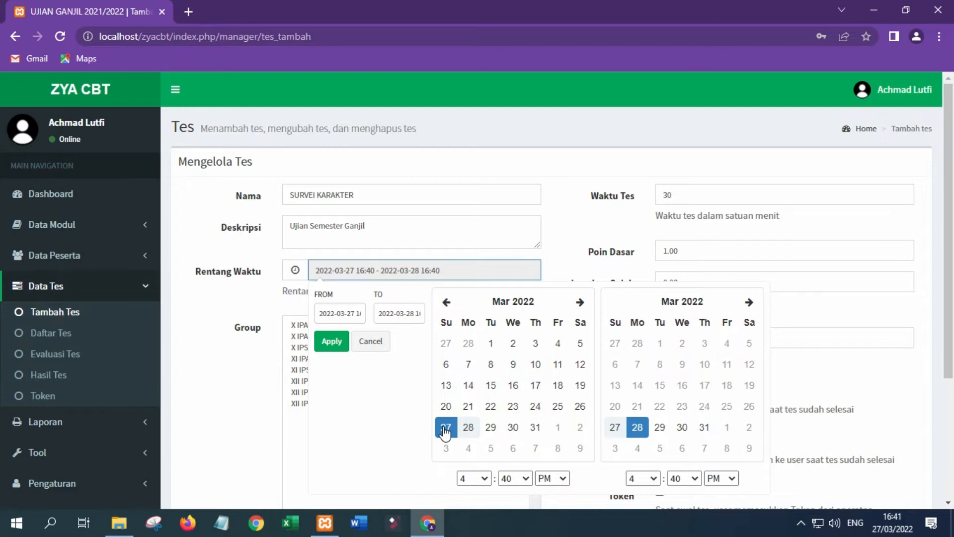
{"action": "left_click", "coordinate": [684, 450]}
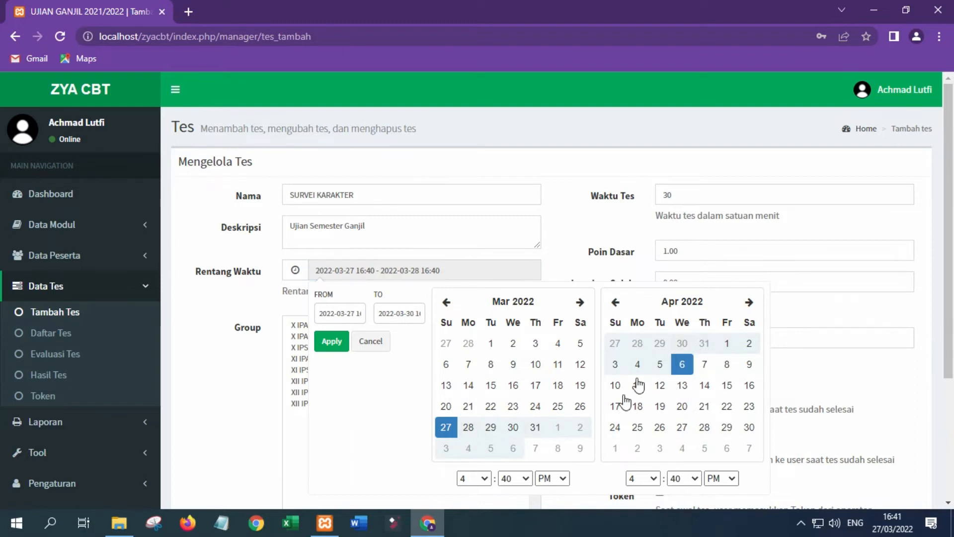
{"action": "left_click", "coordinate": [341, 343]}
Assign the test to groups X IPA 1 and X IPA 2.
{"action": "left_click", "coordinate": [301, 325]}
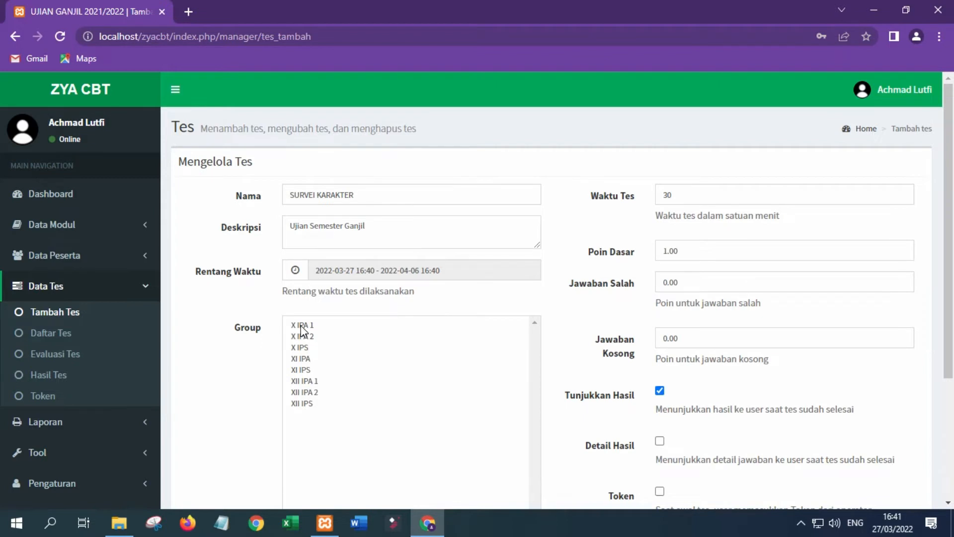
{"action": "scroll", "coordinate": [301, 326], "scroll_direction": "down", "scroll_amount": 1}
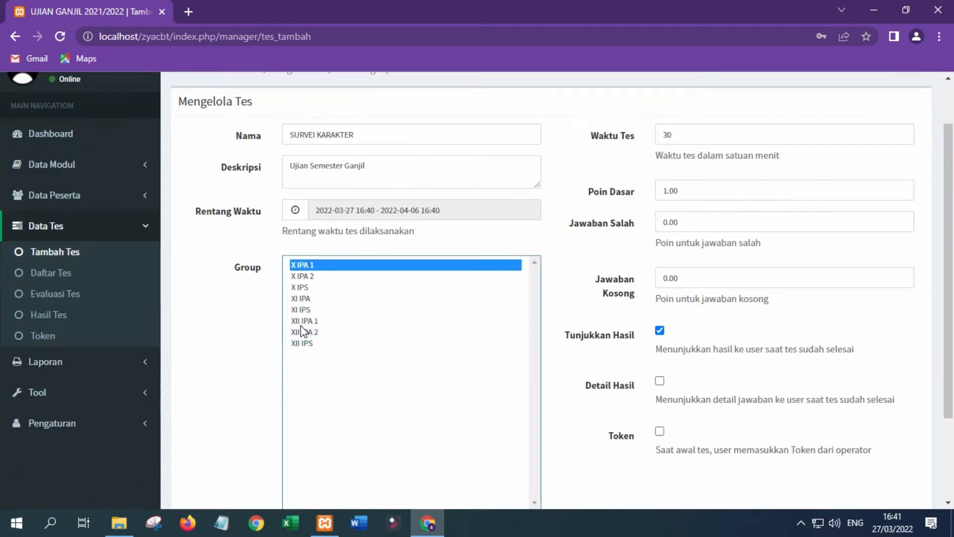
{"action": "left_click", "coordinate": [309, 278], "text": "ctrl"}
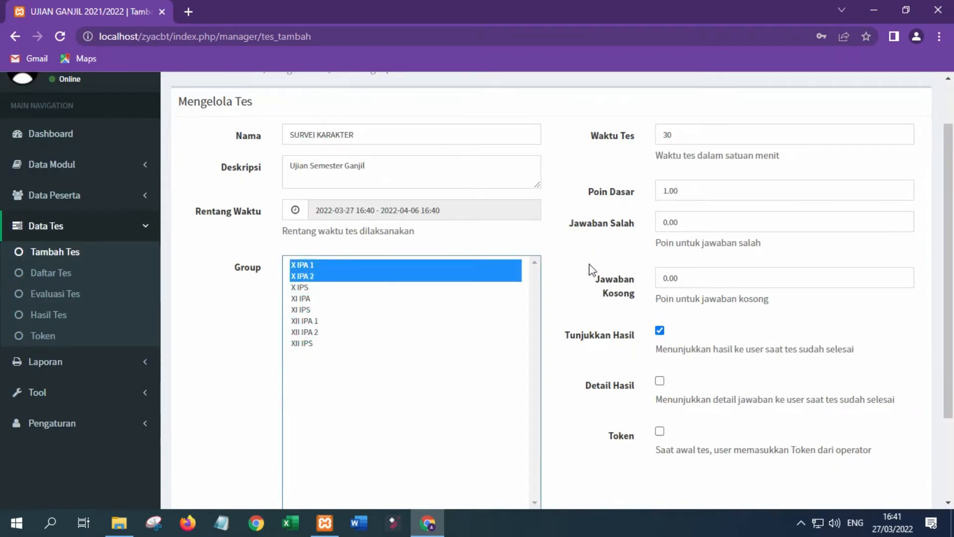
Set the test duration to 90 minutes and the base score to 10.
{"action": "double_click", "coordinate": [691, 135]}
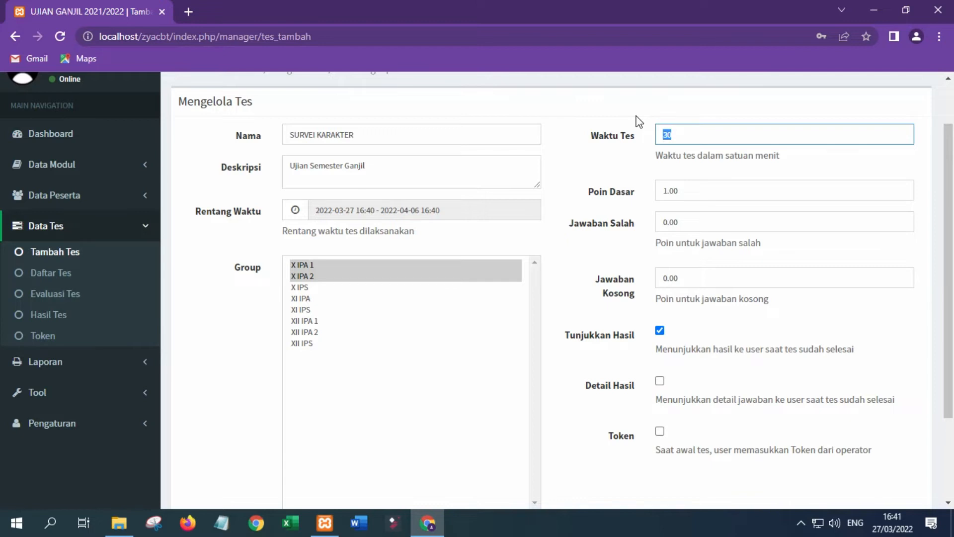
{"action": "type", "text": "90"}
{"action": "left_click", "coordinate": [663, 191]}
{"action": "left_click_drag", "start_coordinate": [662, 191], "coordinate": [667, 196]}
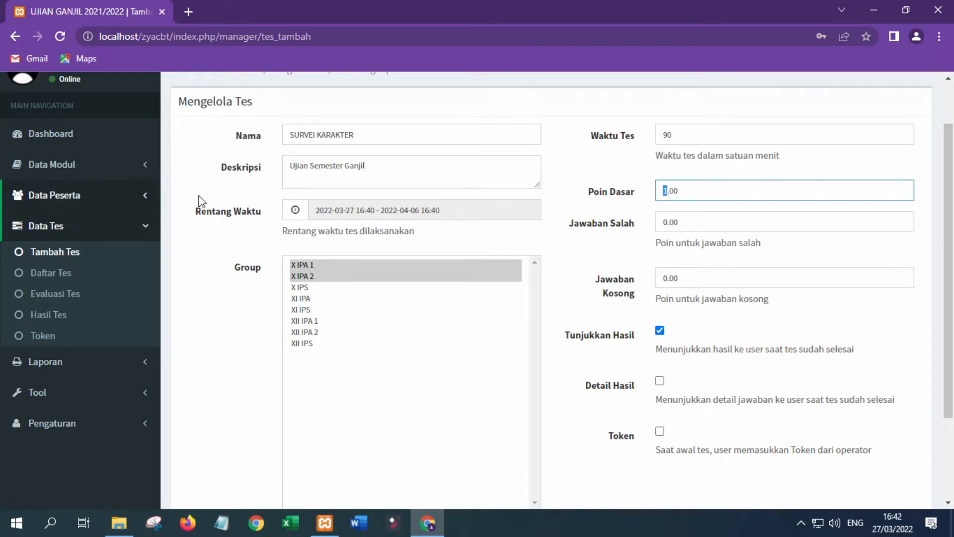
{"action": "double_click", "coordinate": [688, 190]}
{"action": "type", "text": "10"}
{"action": "left_click", "coordinate": [682, 384]}
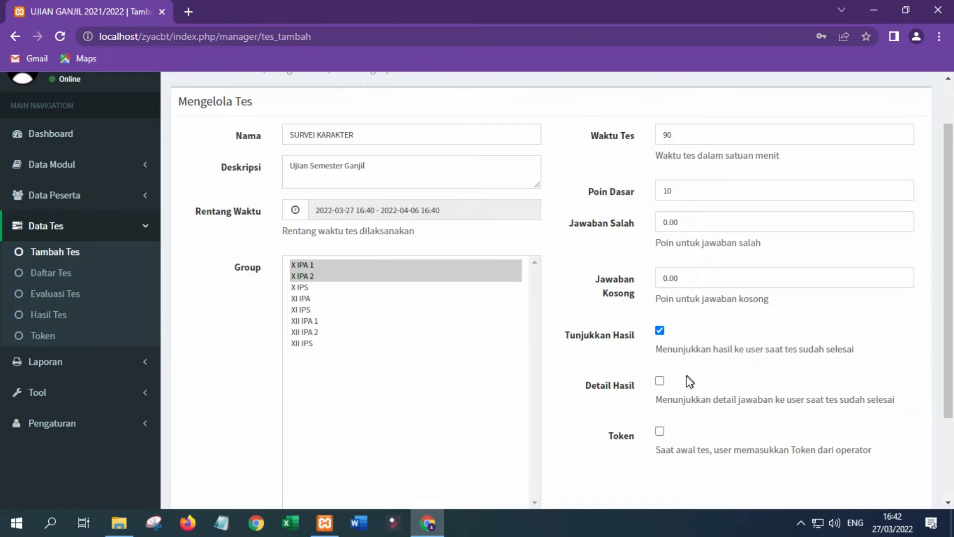
Enable detailed results and required token entry, then save the test.
{"action": "left_click", "coordinate": [661, 382]}
{"action": "left_click", "coordinate": [660, 432]}
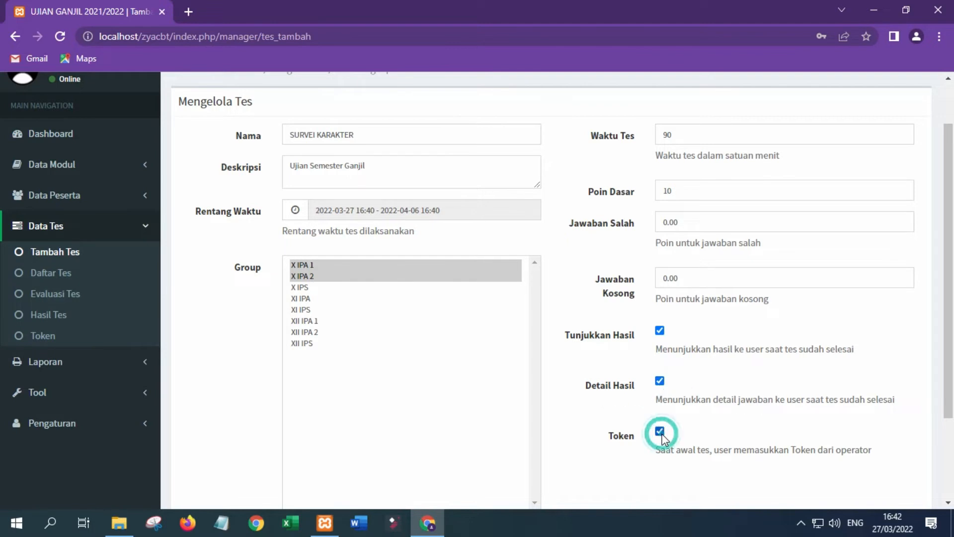
{"action": "scroll", "coordinate": [710, 438], "scroll_direction": "down", "scroll_amount": 3}
{"action": "left_click", "coordinate": [901, 437]}
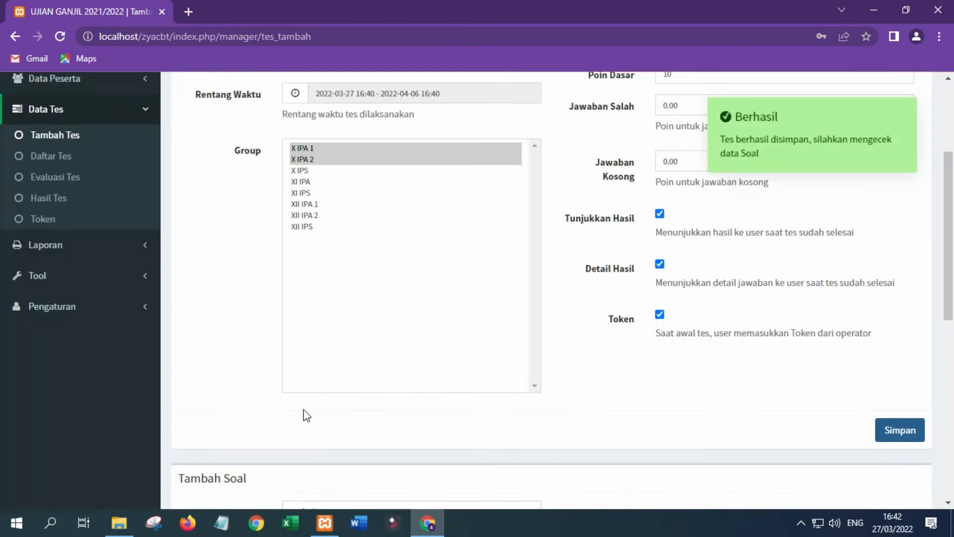
Choose topic SURVEI KARAKTER, difficulty level 1 and question type Pilihan Ganda.
{"action": "scroll", "coordinate": [304, 413], "scroll_direction": "down", "scroll_amount": 7}
{"action": "scroll", "coordinate": [299, 343], "scroll_direction": "up", "scroll_amount": 4}
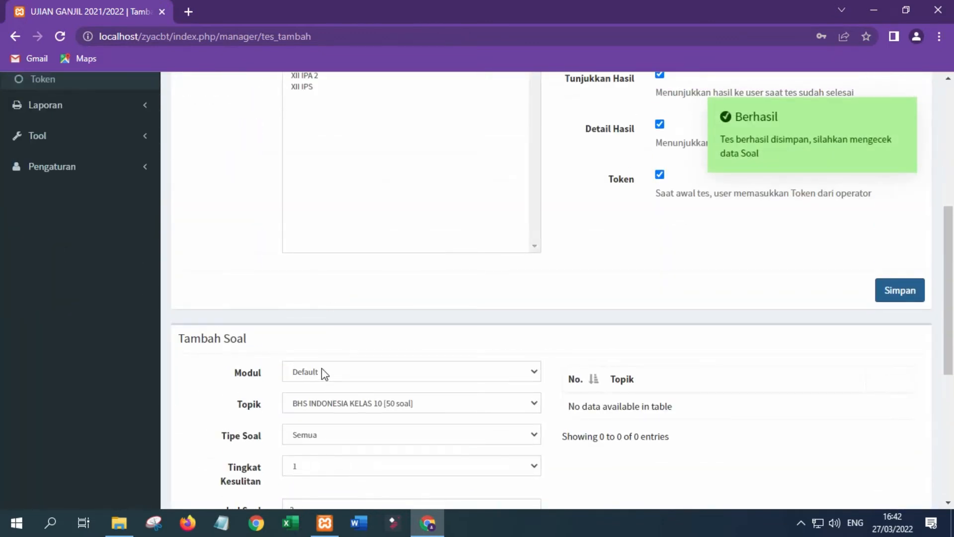
{"action": "left_click", "coordinate": [334, 406]}
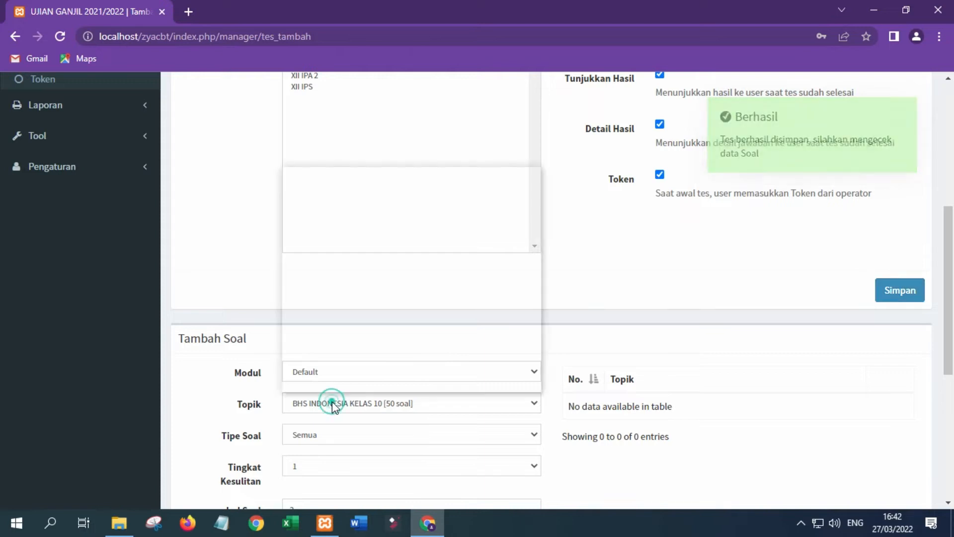
{"action": "scroll", "coordinate": [412, 348], "scroll_direction": "down", "scroll_amount": 5}
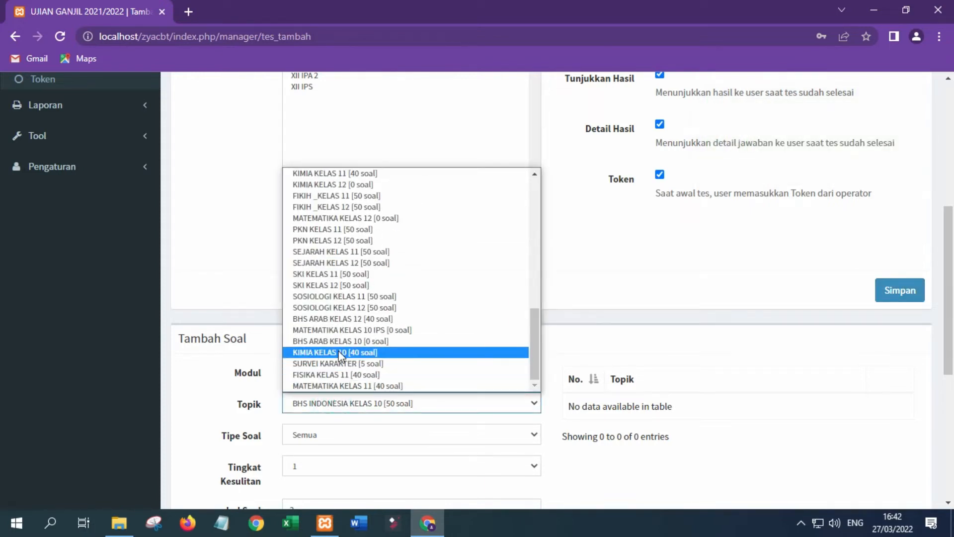
{"action": "left_click", "coordinate": [332, 364]}
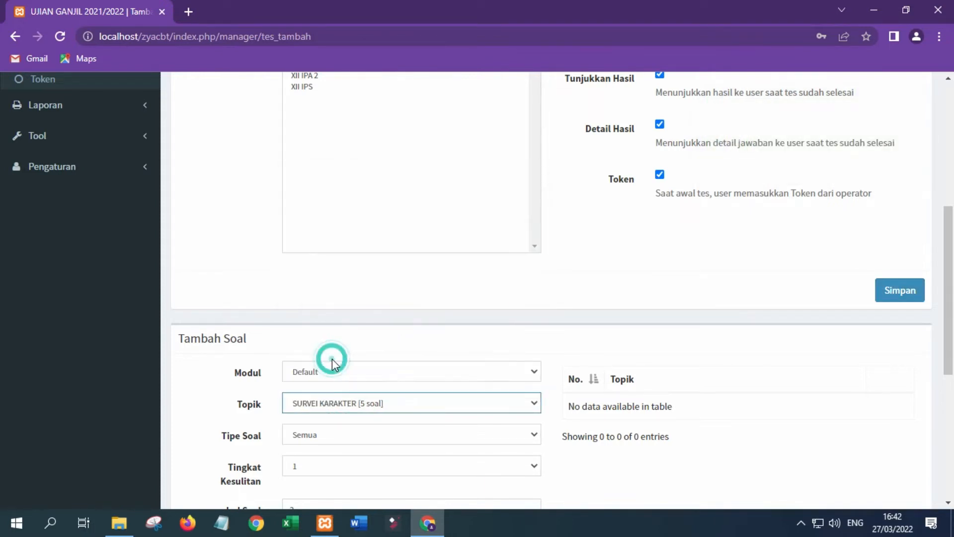
{"action": "scroll", "coordinate": [332, 363], "scroll_direction": "down", "scroll_amount": 5}
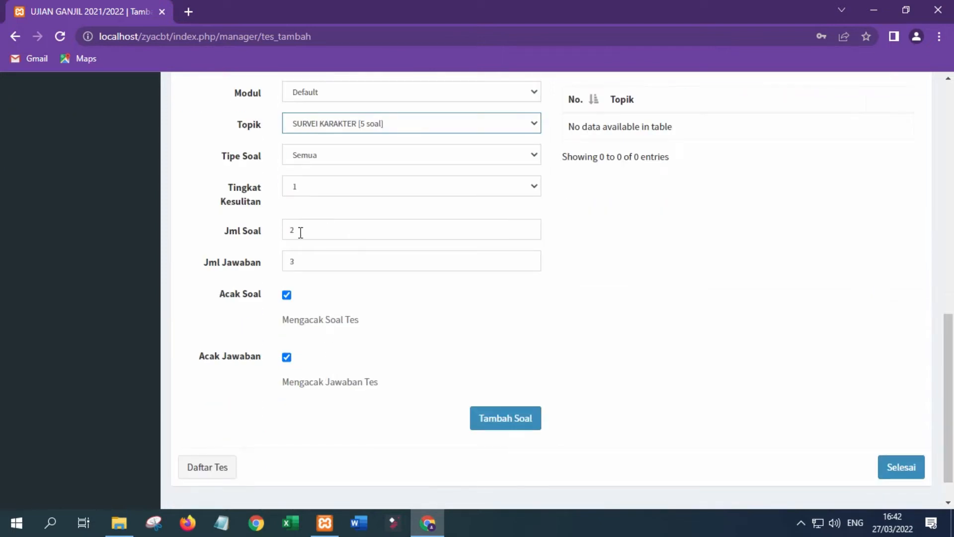
{"action": "left_click", "coordinate": [314, 185]}
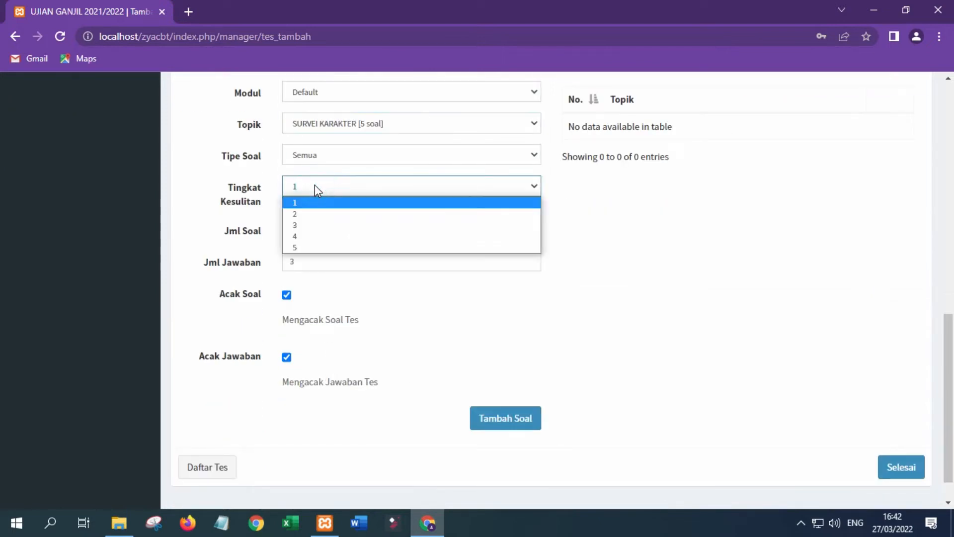
{"action": "left_click", "coordinate": [314, 185]}
{"action": "left_click", "coordinate": [339, 158]}
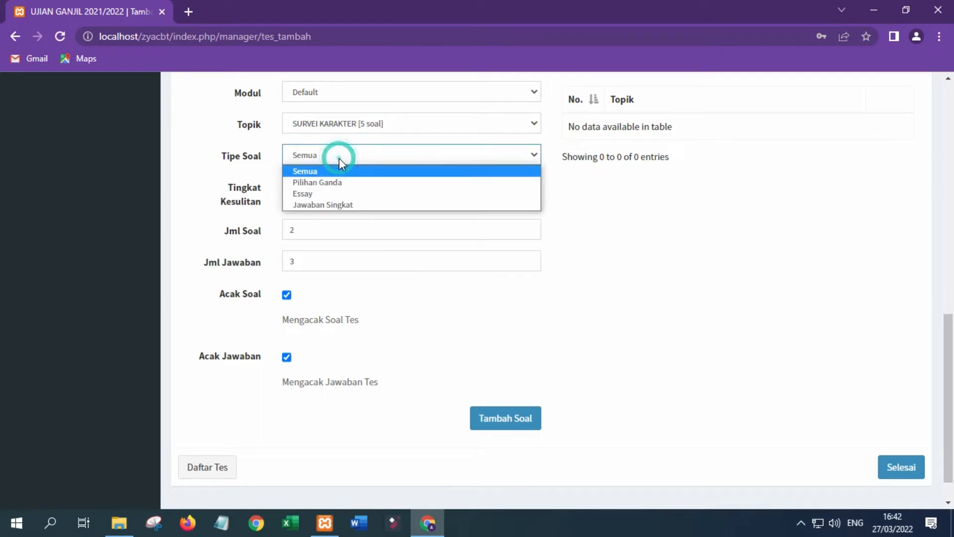
{"action": "left_click", "coordinate": [341, 183]}
Add 5 questions with 25 answers to the test and finish the test setup.
{"action": "double_click", "coordinate": [308, 232]}
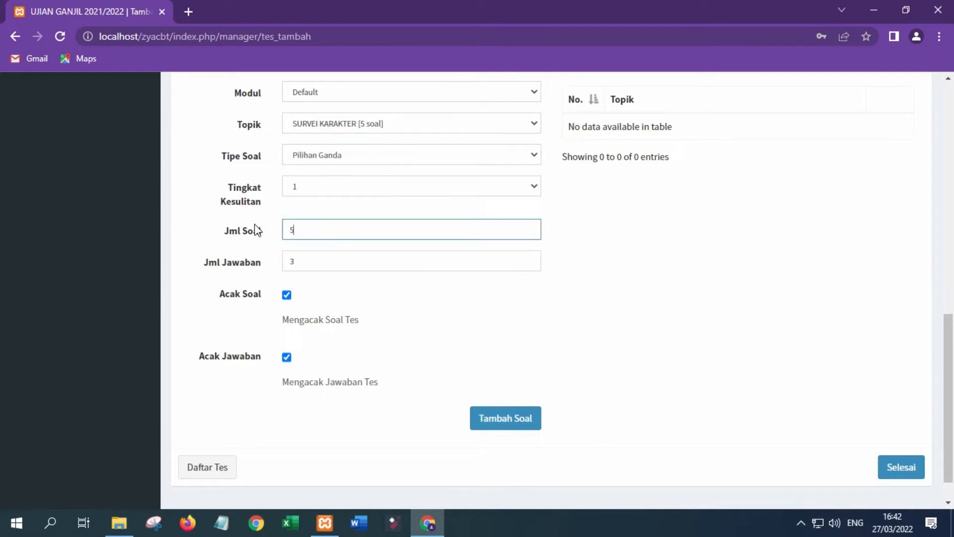
{"action": "double_click", "coordinate": [302, 258]}
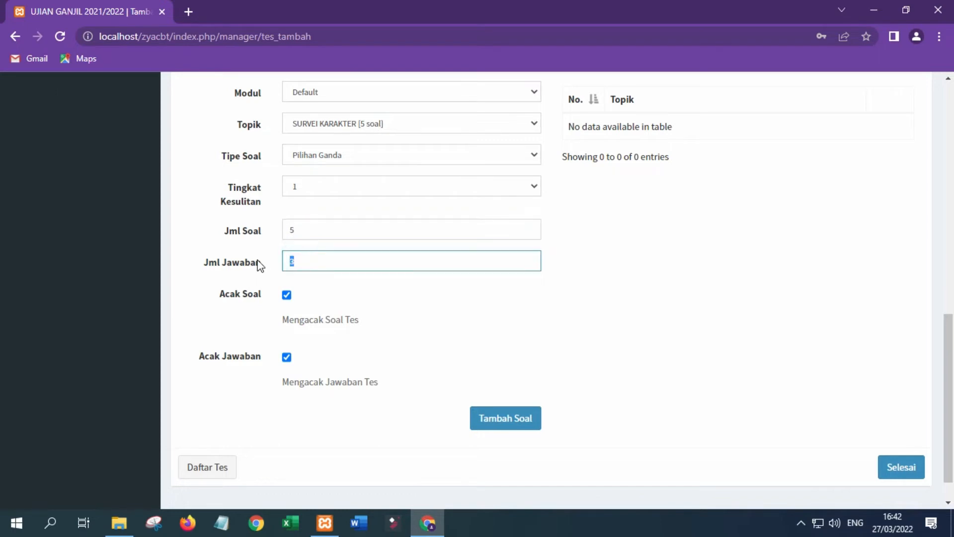
{"action": "type", "text": "25"}
{"action": "left_click", "coordinate": [503, 421]}
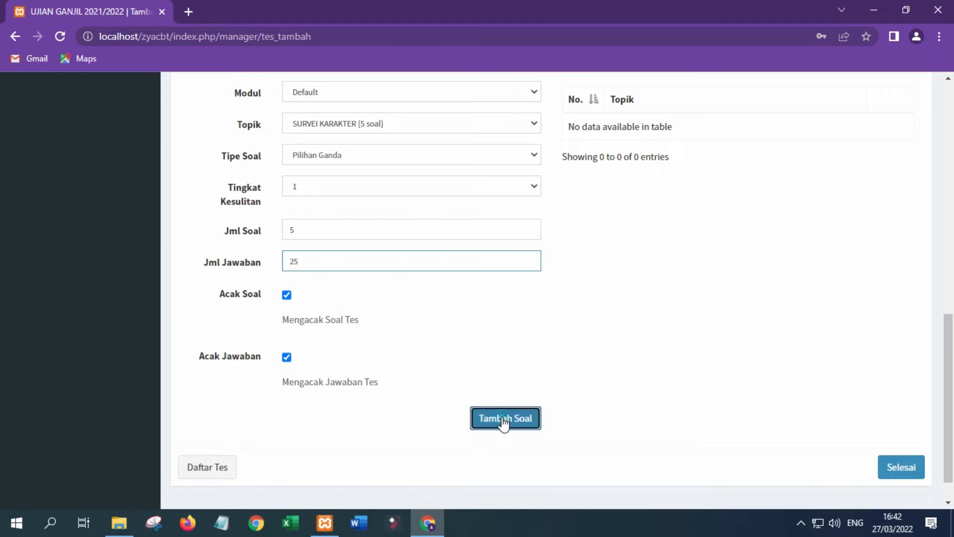
{"action": "left_click", "coordinate": [911, 473]}
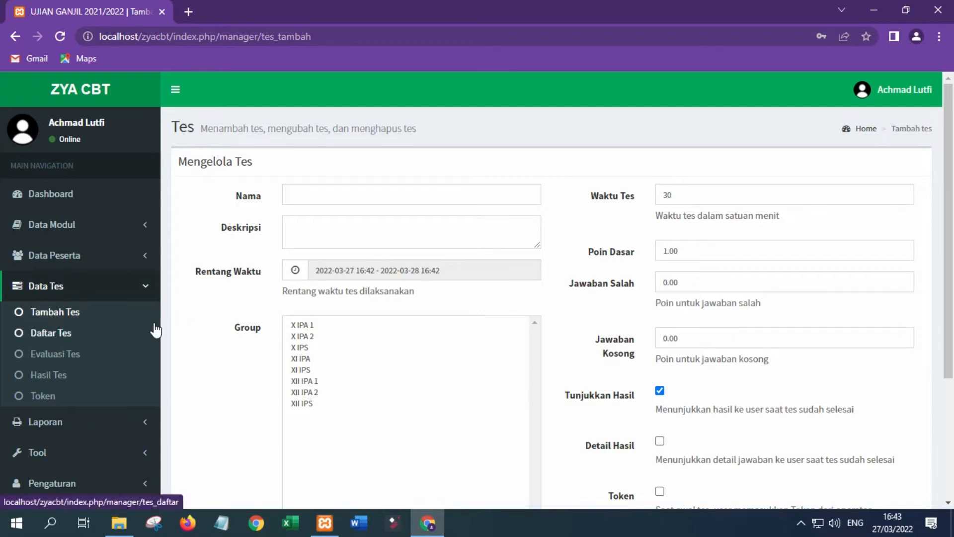
Go to the Data Tes Token page, opening and closing the manual token form.
{"action": "left_click", "coordinate": [50, 396]}
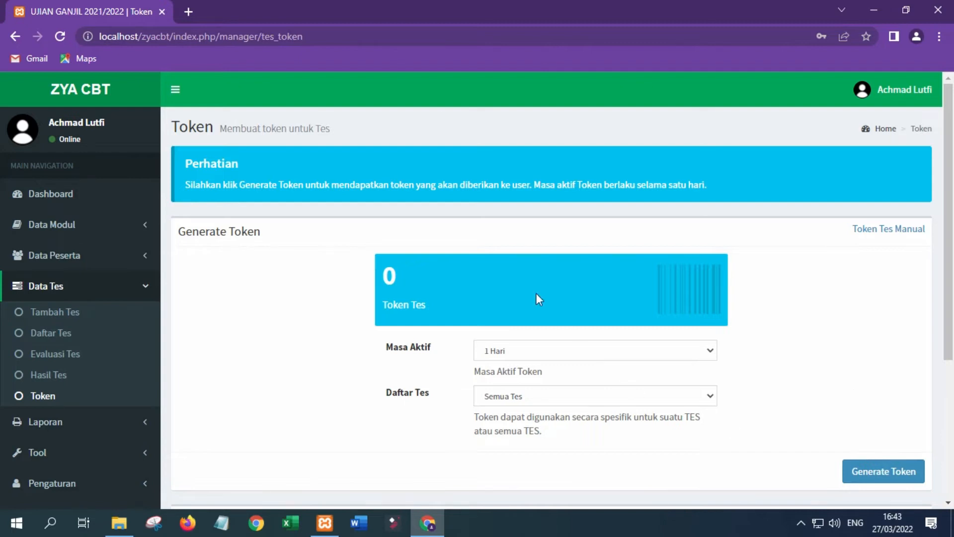
{"action": "scroll", "coordinate": [554, 375], "scroll_direction": "down", "scroll_amount": 5}
{"action": "scroll", "coordinate": [554, 373], "scroll_direction": "up", "scroll_amount": 5}
{"action": "left_click", "coordinate": [879, 232]}
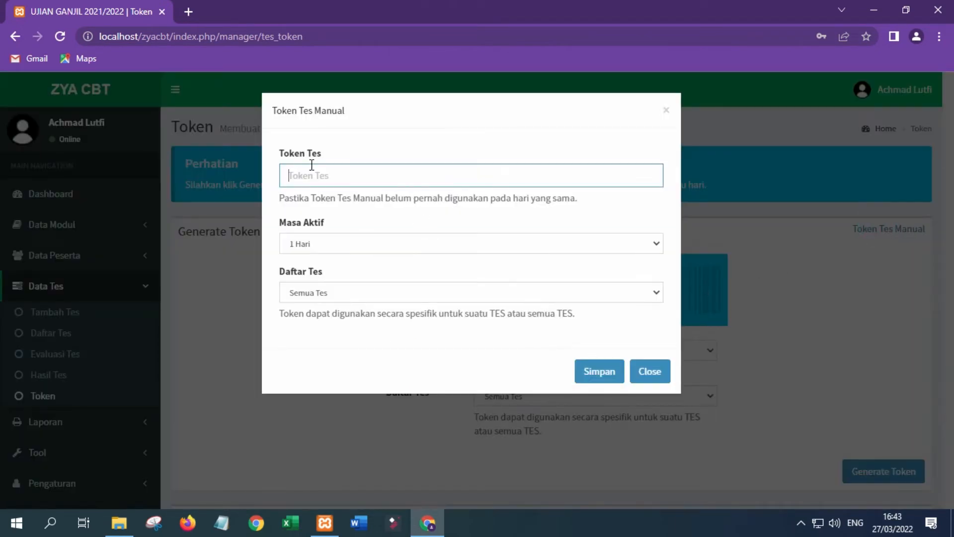
{"action": "left_click", "coordinate": [646, 375]}
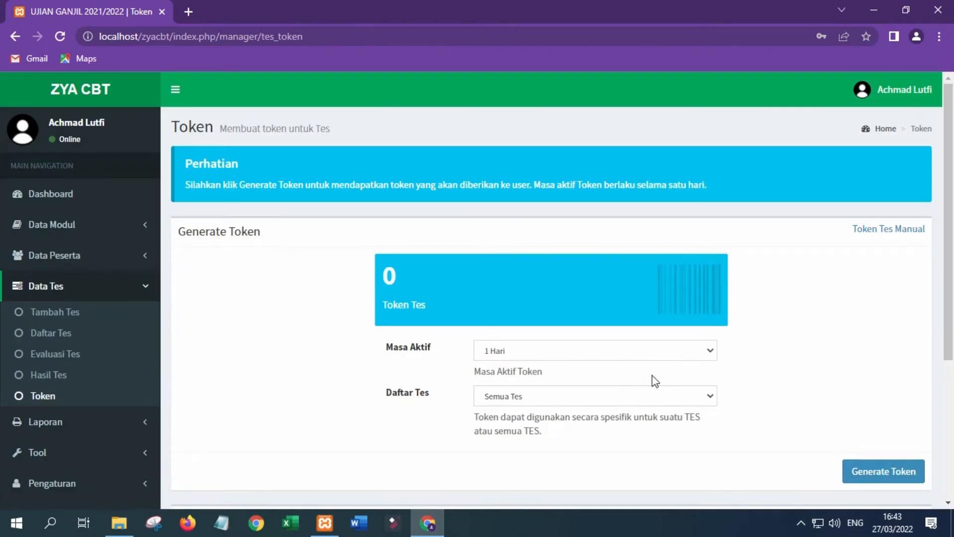
Generate a token for SURVEI KARAKTER with Masa Aktif 1 Hari.
{"action": "left_click", "coordinate": [667, 350]}
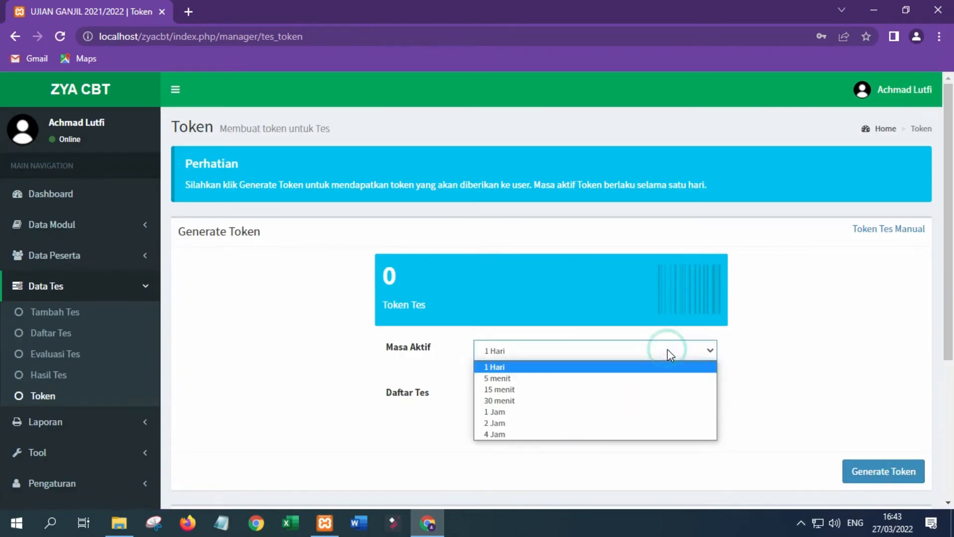
{"action": "left_click", "coordinate": [485, 448]}
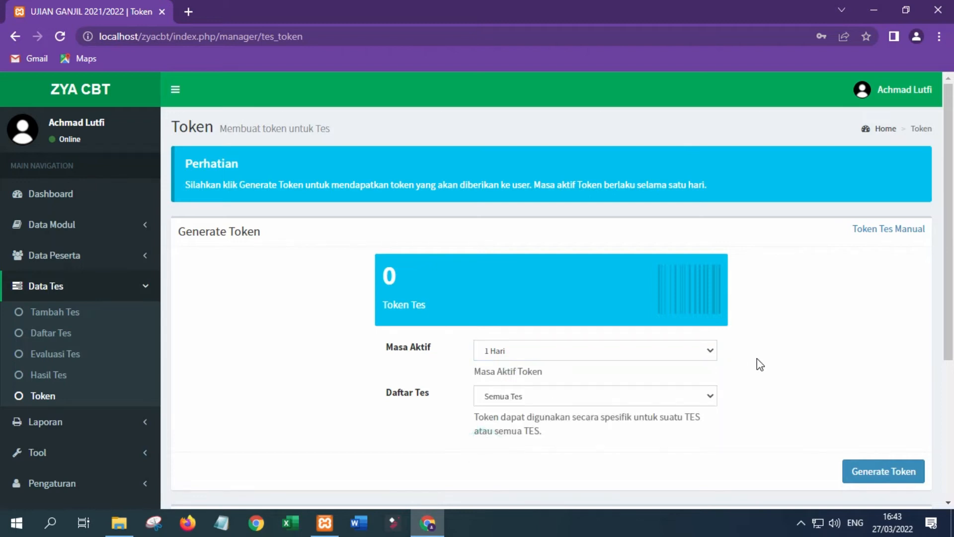
{"action": "left_click", "coordinate": [660, 398]}
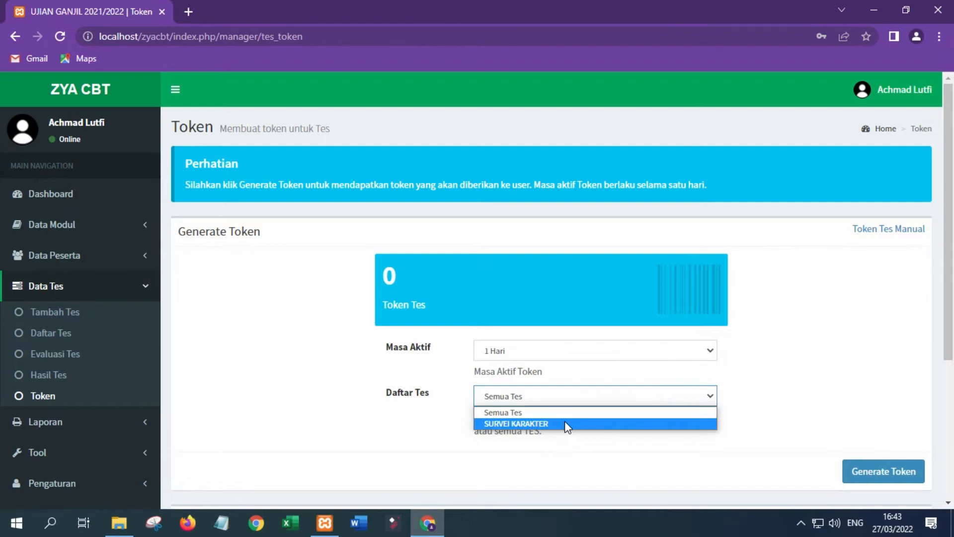
{"action": "left_click", "coordinate": [565, 424]}
{"action": "left_click", "coordinate": [876, 471]}
Highlight the generated token, then move to the participant list under participant data.
{"action": "left_click_drag", "start_coordinate": [382, 267], "coordinate": [482, 279]}
{"action": "left_click", "coordinate": [251, 282]}
{"action": "left_click", "coordinate": [90, 285]}
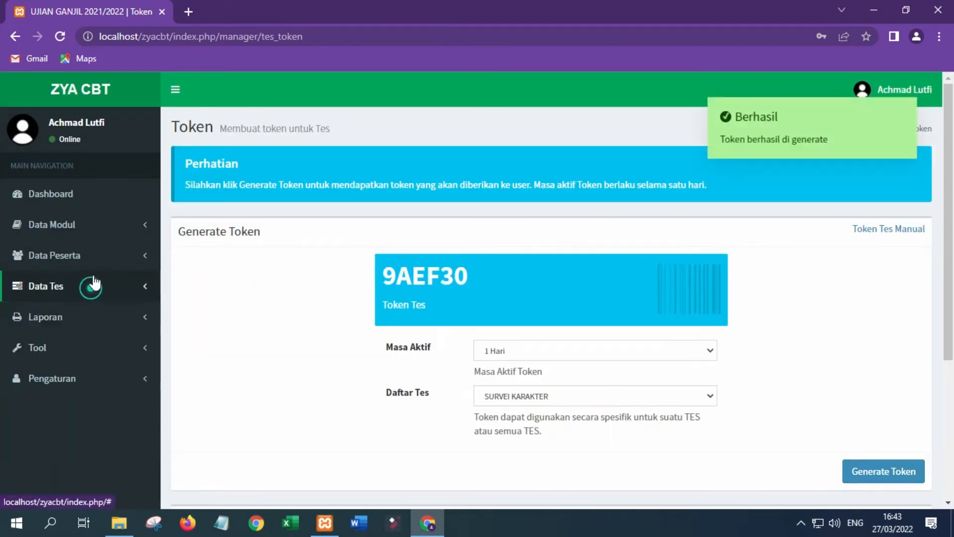
{"action": "left_click", "coordinate": [80, 253]}
{"action": "left_click", "coordinate": [76, 301]}
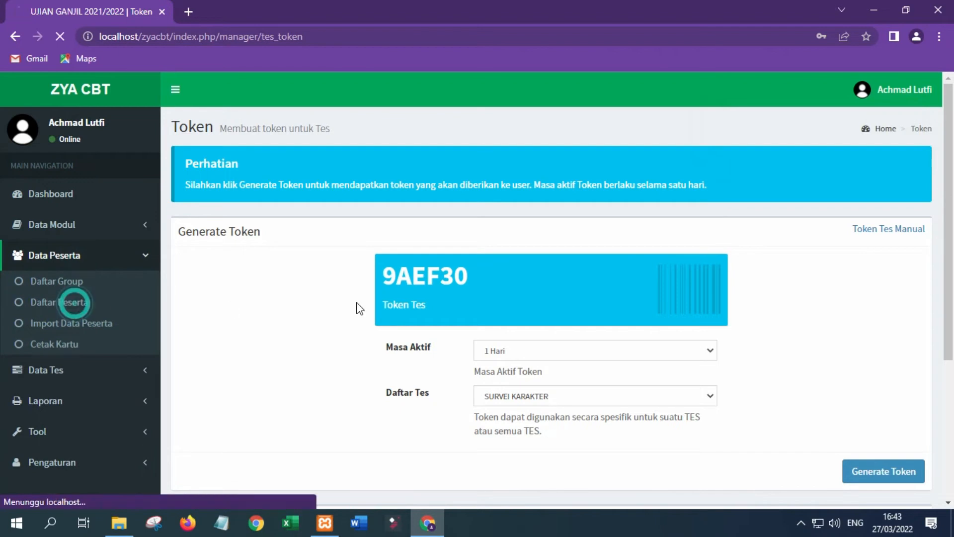
Show the first participant's username and password in Edit Peserta, then close it unchanged.
{"action": "left_click", "coordinate": [843, 254]}
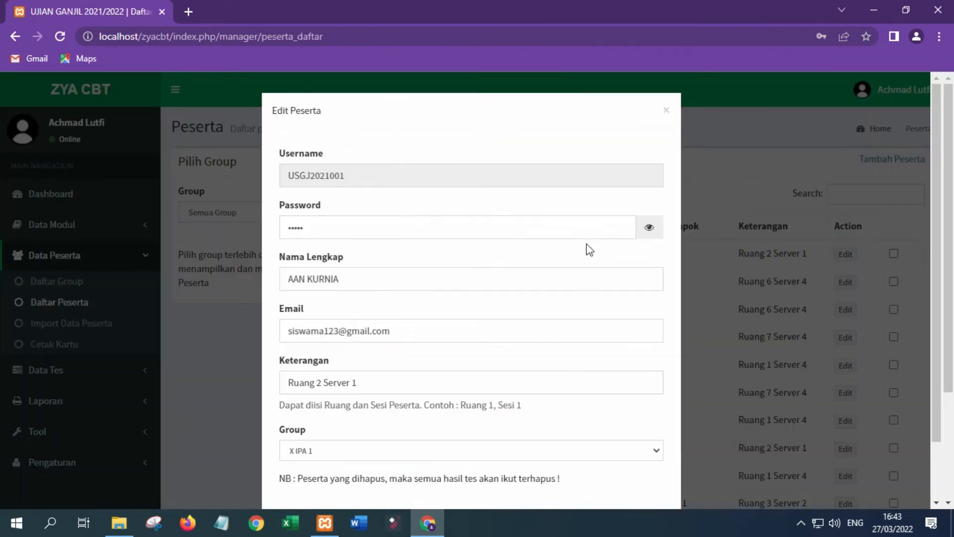
{"action": "left_click", "coordinate": [649, 229]}
{"action": "left_click_drag", "start_coordinate": [291, 175], "coordinate": [382, 179]}
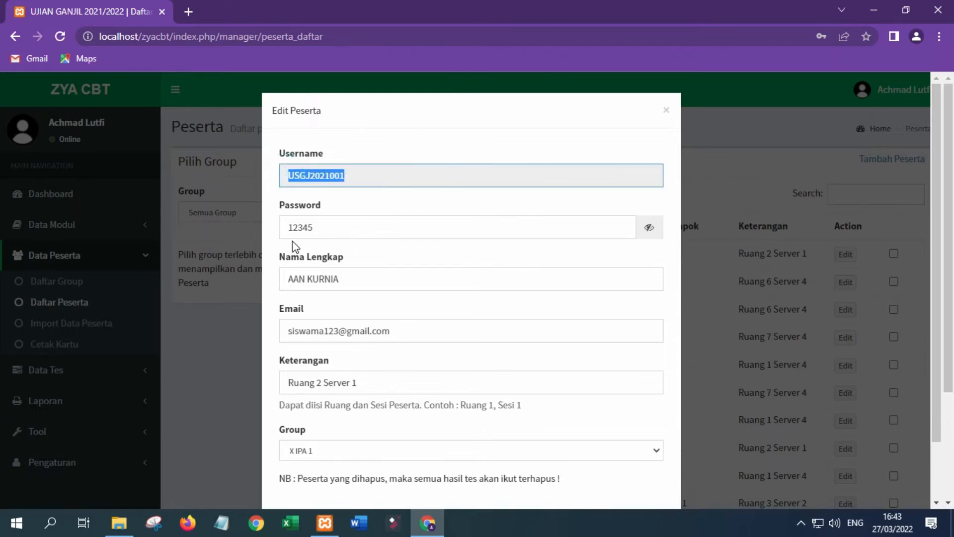
{"action": "left_click_drag", "start_coordinate": [287, 227], "coordinate": [365, 233]}
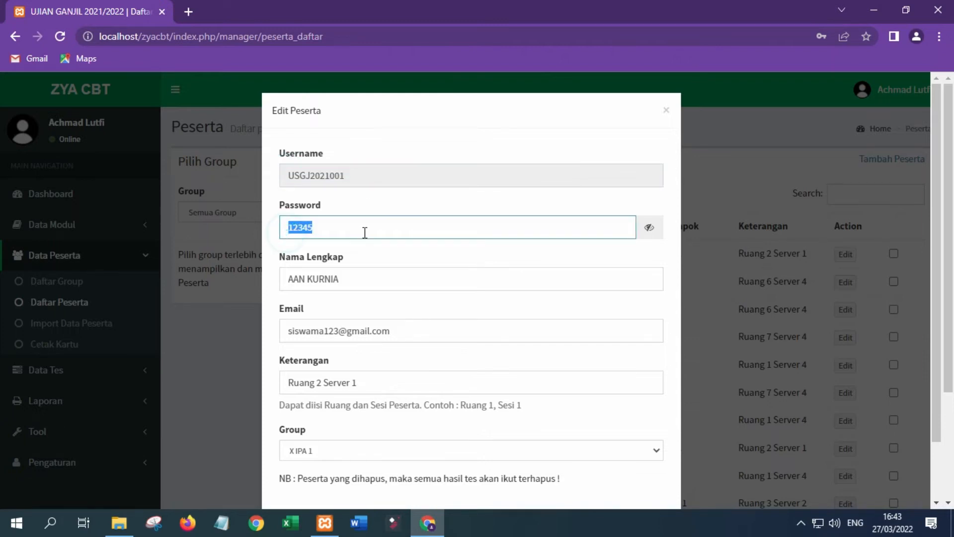
{"action": "left_click", "coordinate": [668, 114]}
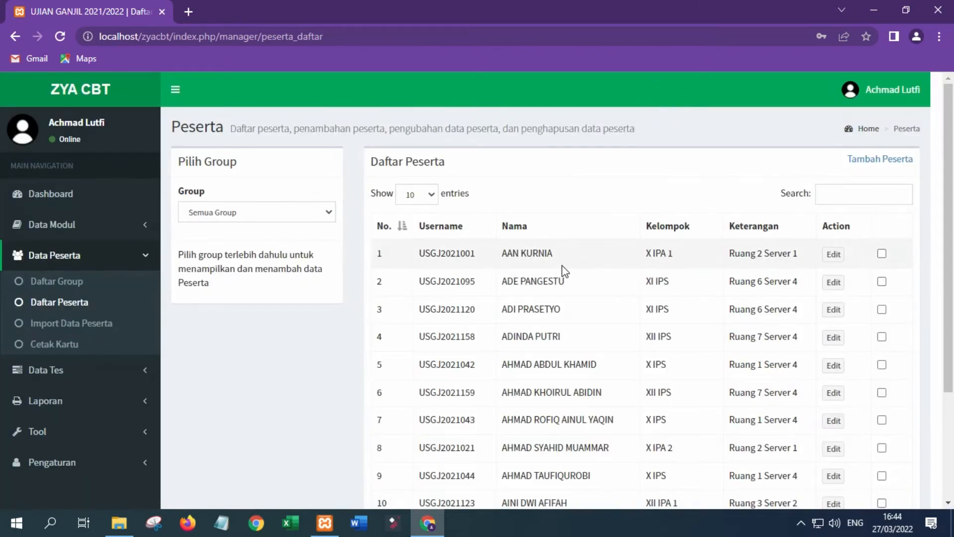
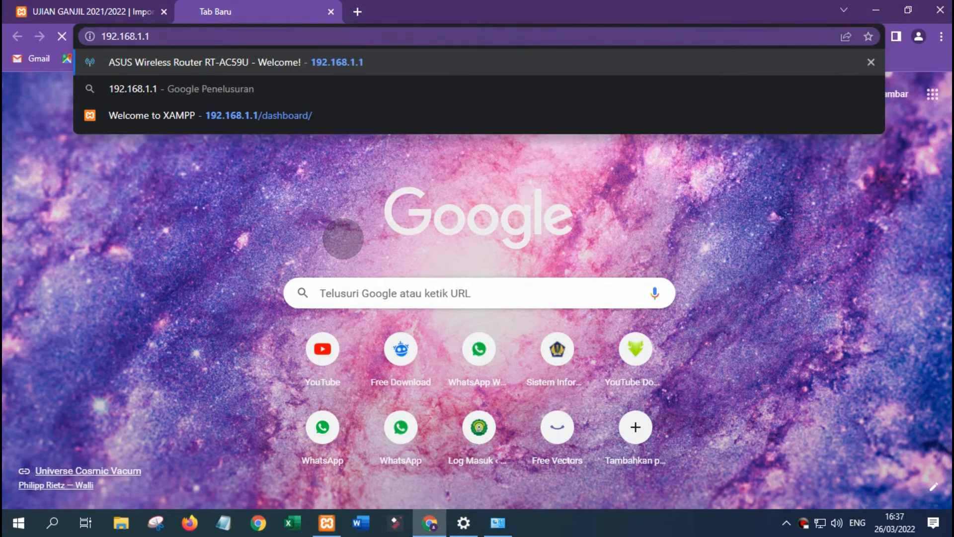
Load 192.168.1.1 in the new Chrome tab to reach the ASUS router setup page.
{"action": "key", "text": "Return"}
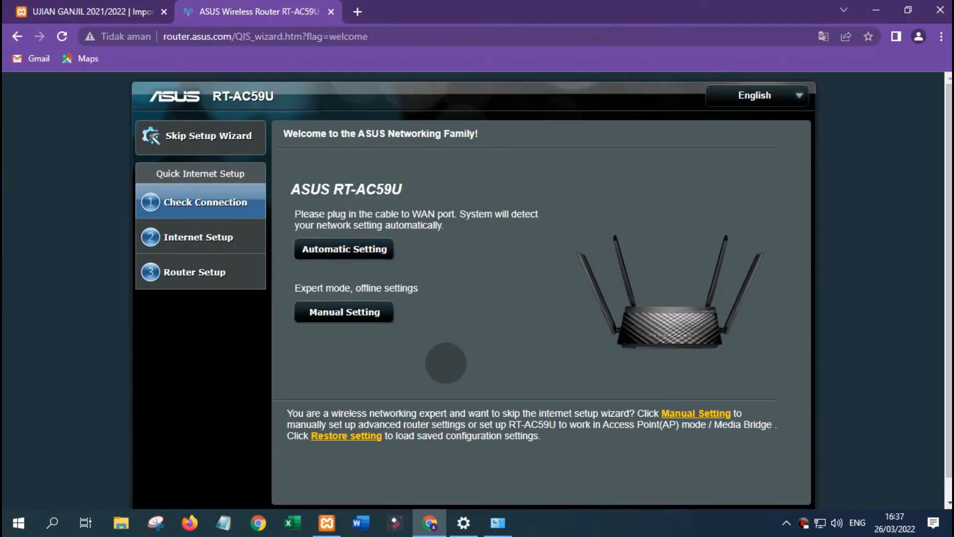
Take the manual setup path, set a new router login password, and keep Wireless router mode.
{"action": "left_click", "coordinate": [346, 313]}
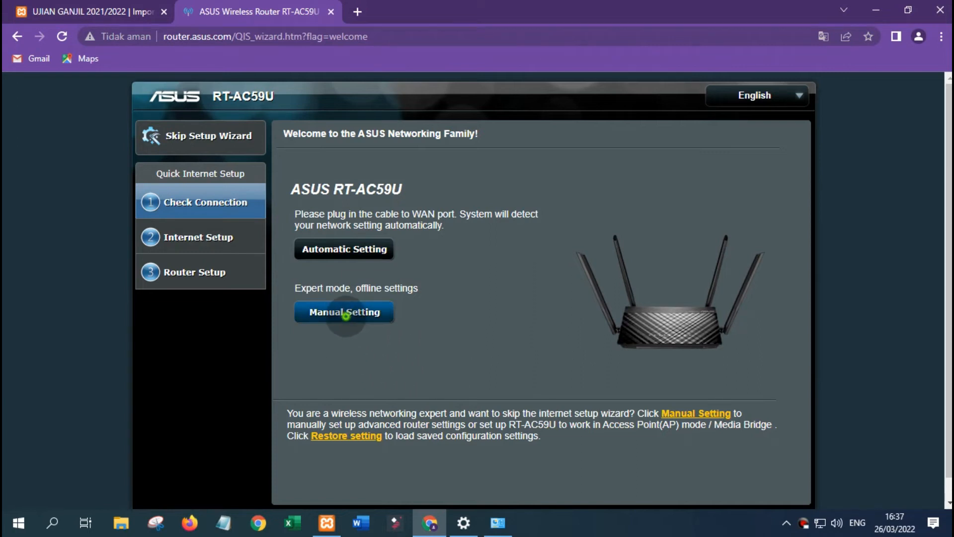
{"action": "left_click", "coordinate": [545, 221]}
{"action": "type", "text": "••••"}
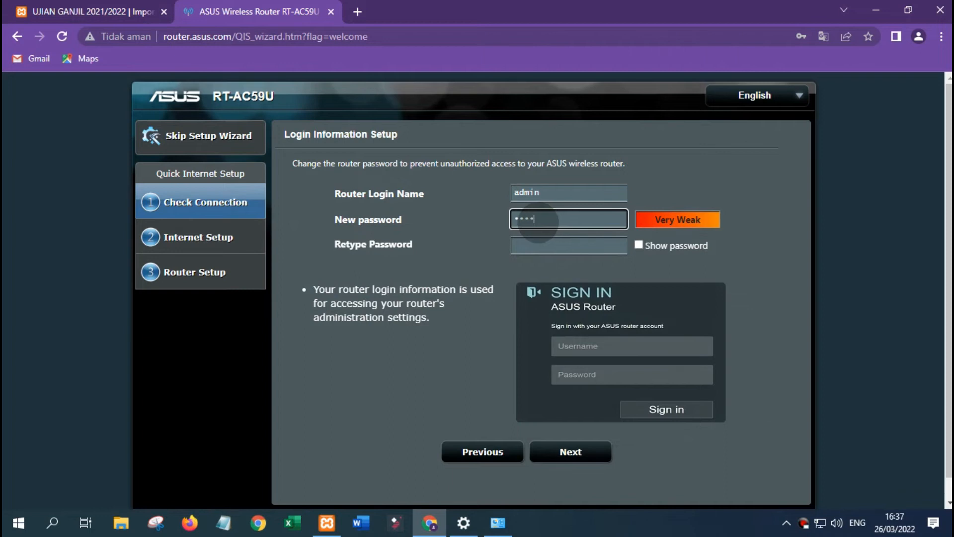
{"action": "type", "text": "5678"}
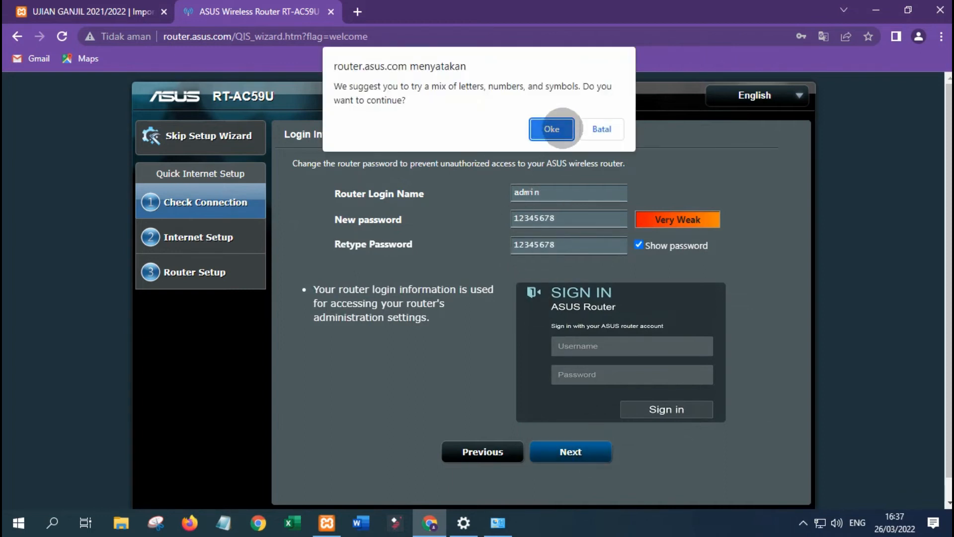
{"action": "left_click", "coordinate": [562, 128]}
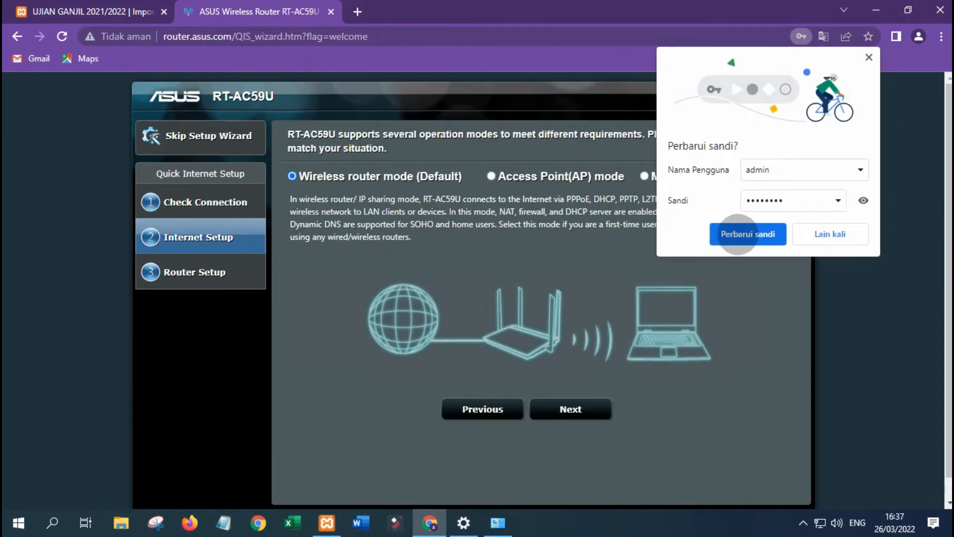
{"action": "left_click", "coordinate": [743, 235]}
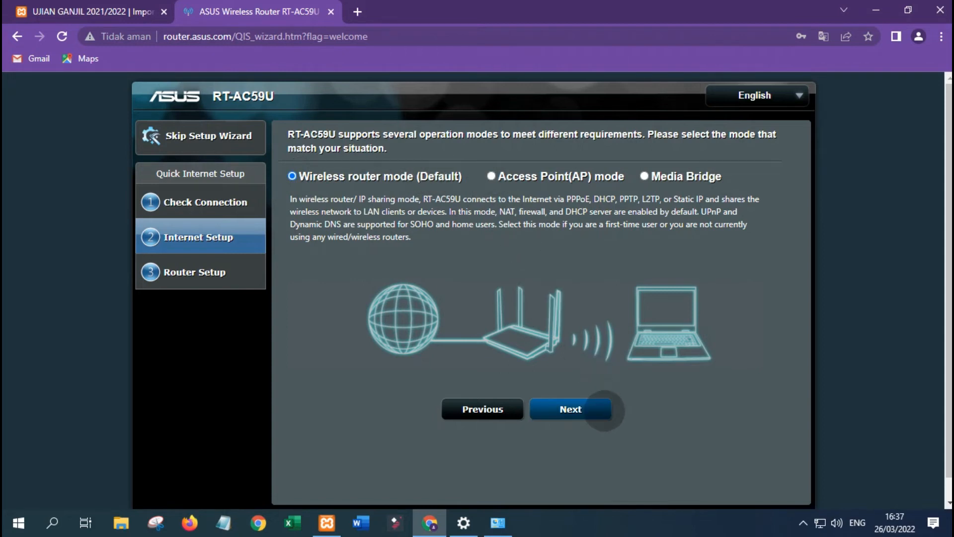
{"action": "left_click", "coordinate": [602, 411]}
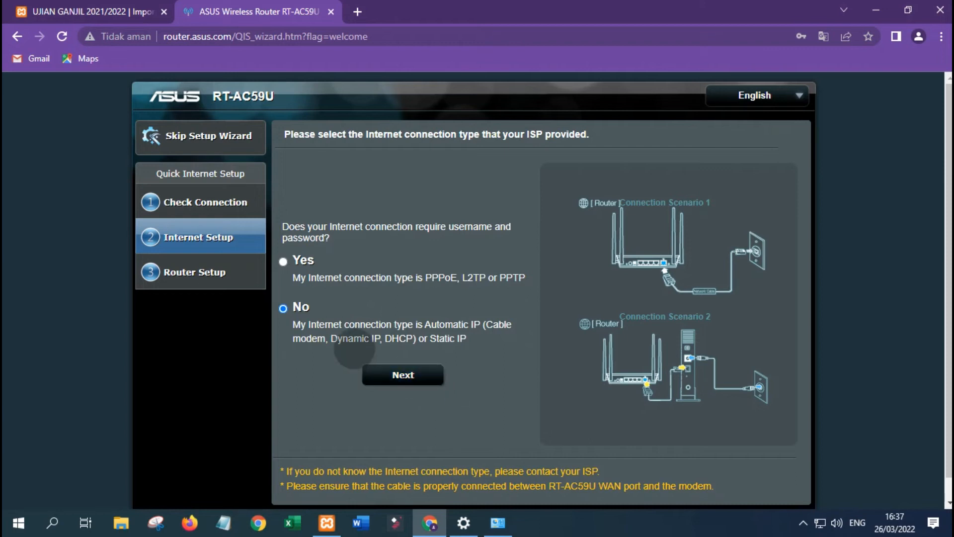
Choose a no-login Automatic IP connection and opt for new wireless security settings.
{"action": "left_click", "coordinate": [407, 376]}
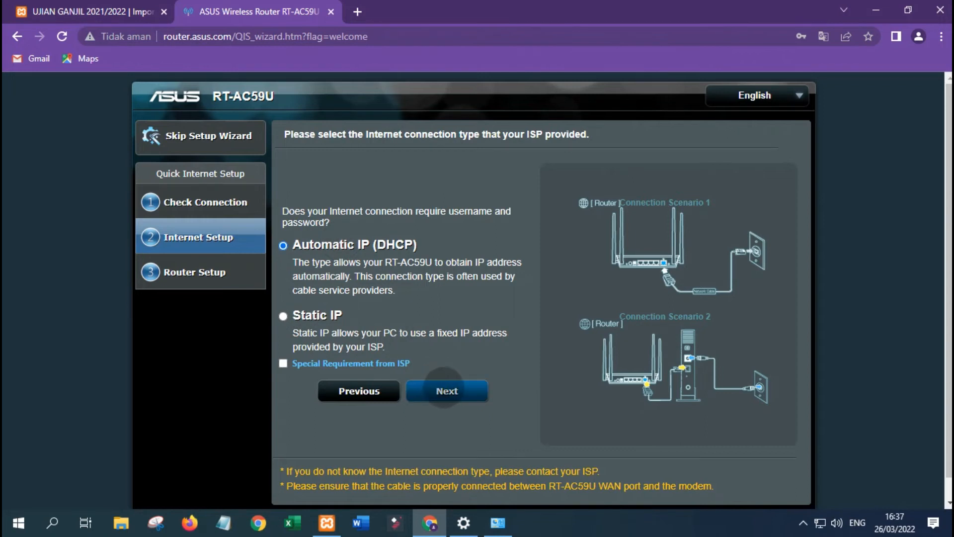
{"action": "left_click", "coordinate": [477, 389]}
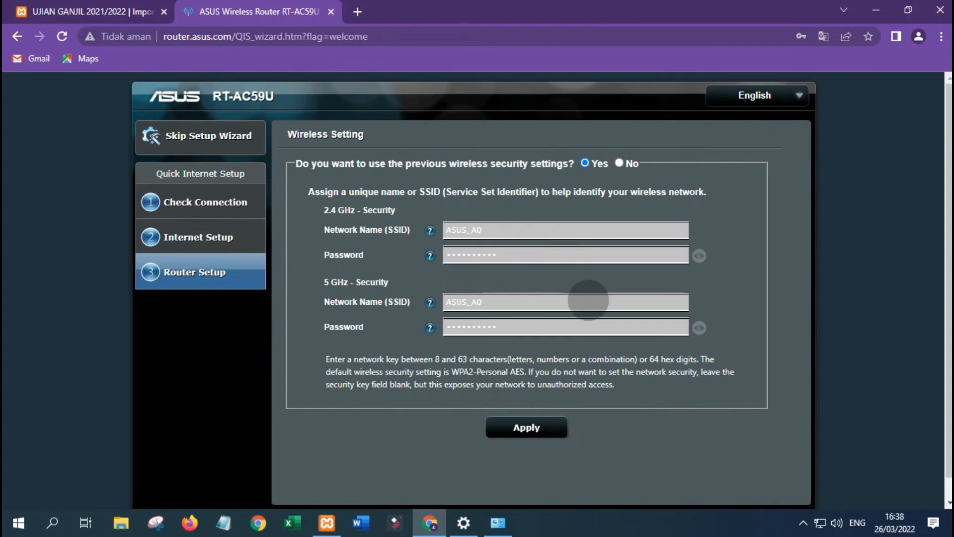
{"action": "left_click", "coordinate": [619, 163]}
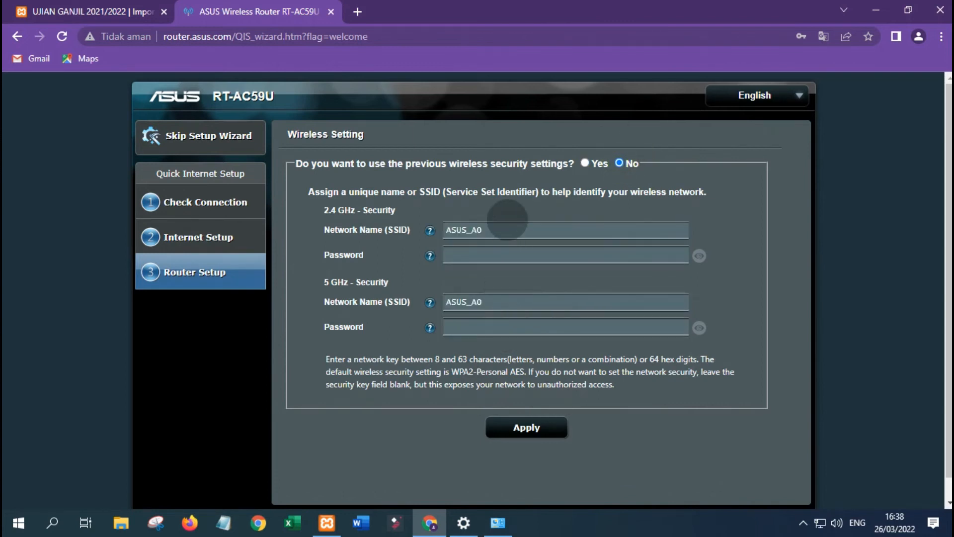
Rename the 2.4 GHz network to SERVER_1, leave Wi-Fi open, and apply the settings.
{"action": "double_click", "coordinate": [507, 226]}
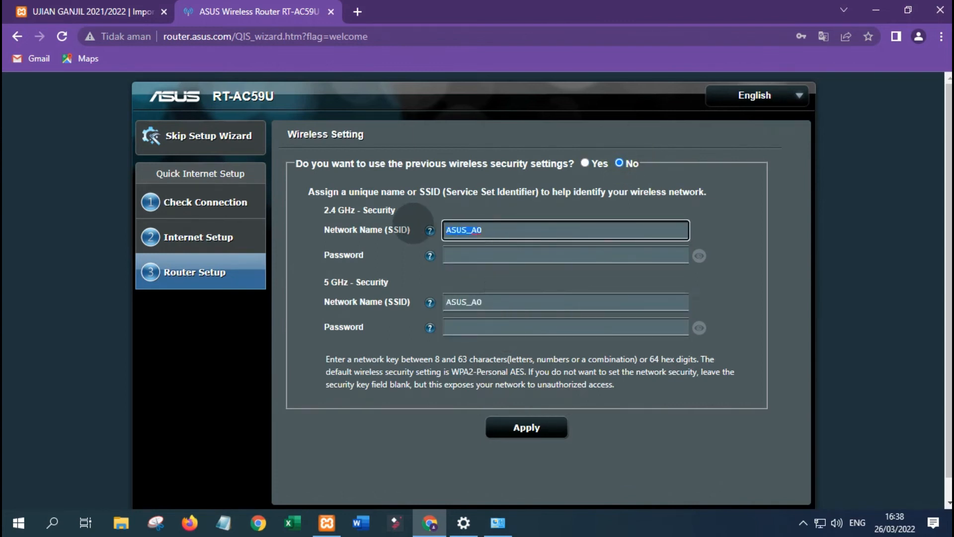
{"action": "type", "text": "uji"}
{"action": "key", "text": "BackSpace"}
{"action": "key", "text": "BackSpace"}
{"action": "key", "text": "BackSpace"}
{"action": "type", "text": "SERVER_1"}
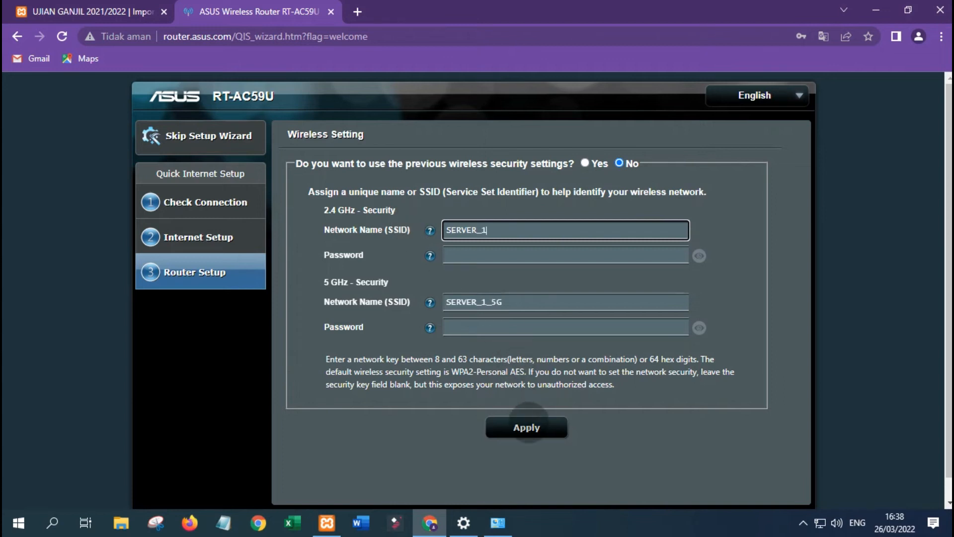
{"action": "left_click", "coordinate": [527, 427]}
{"action": "left_click", "coordinate": [549, 128]}
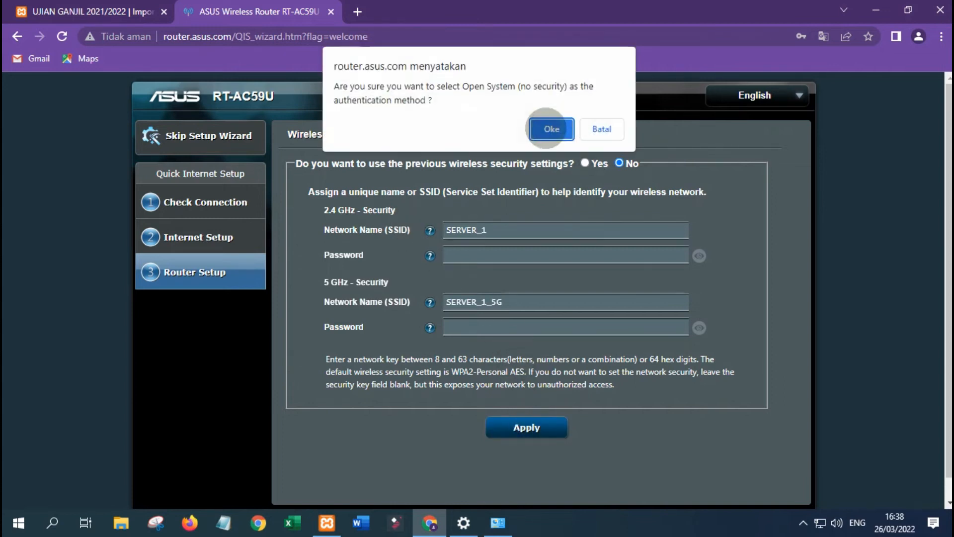
{"action": "left_click", "coordinate": [550, 128]}
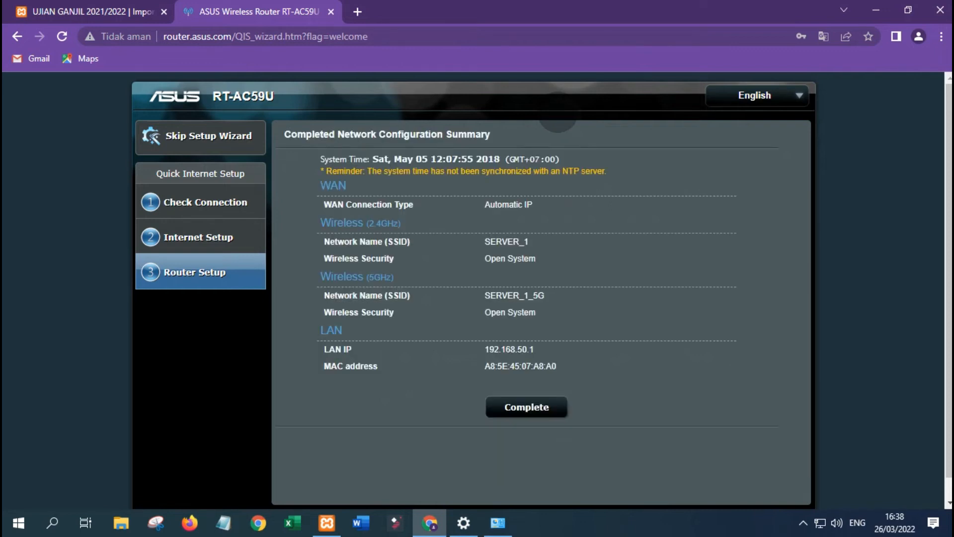
Finish the wizard and check SERVER_1 and SERVER_1_5G show Open System on Network Map.
{"action": "left_click", "coordinate": [530, 407]}
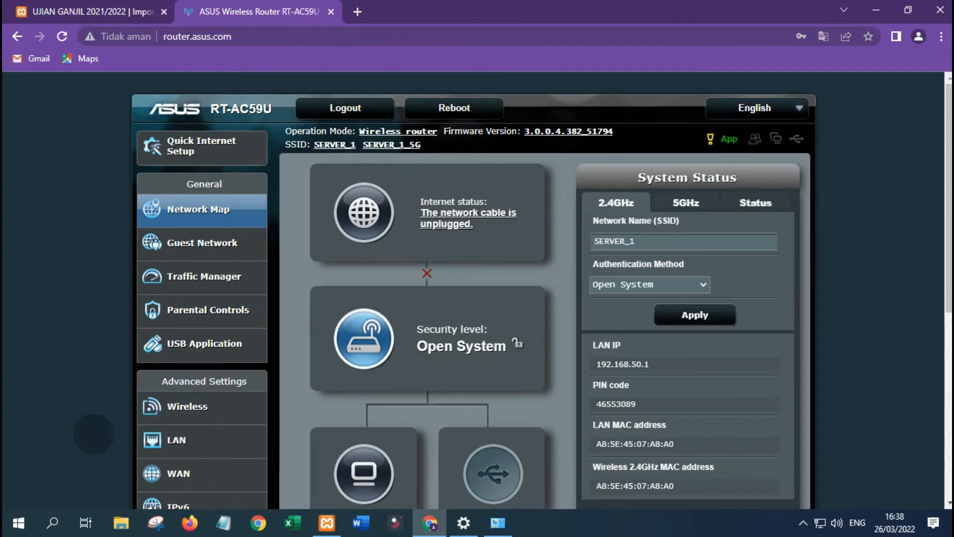
{"action": "scroll", "coordinate": [189, 304], "scroll_direction": "down", "scroll_amount": 3}
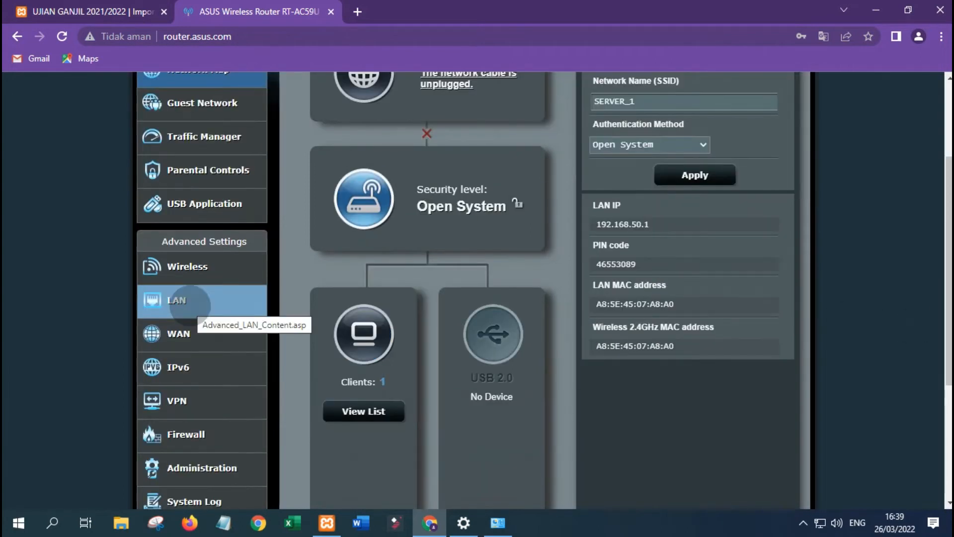
Set LAN's Enable the DHCP Server to No, apply it, and close the router tab.
{"action": "left_click", "coordinate": [207, 309]}
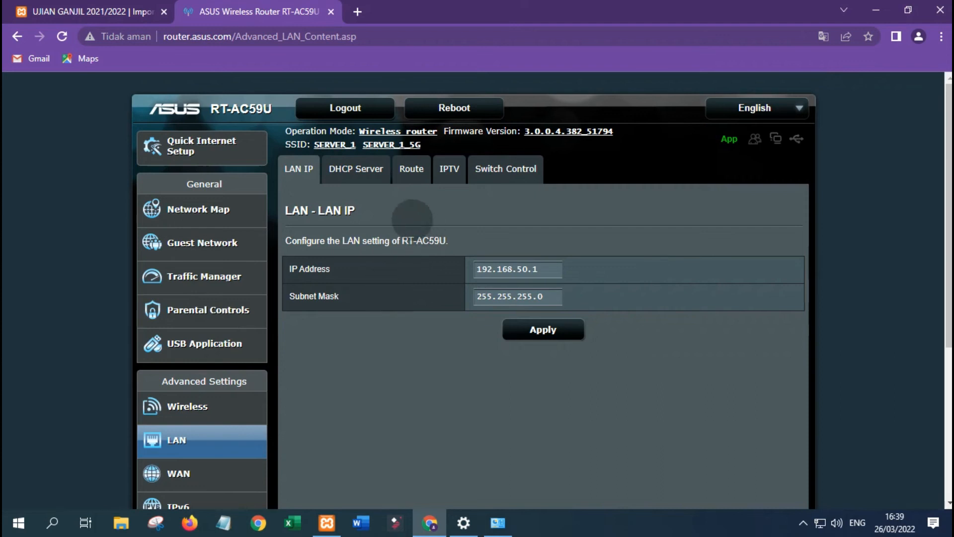
{"action": "left_click", "coordinate": [349, 169]}
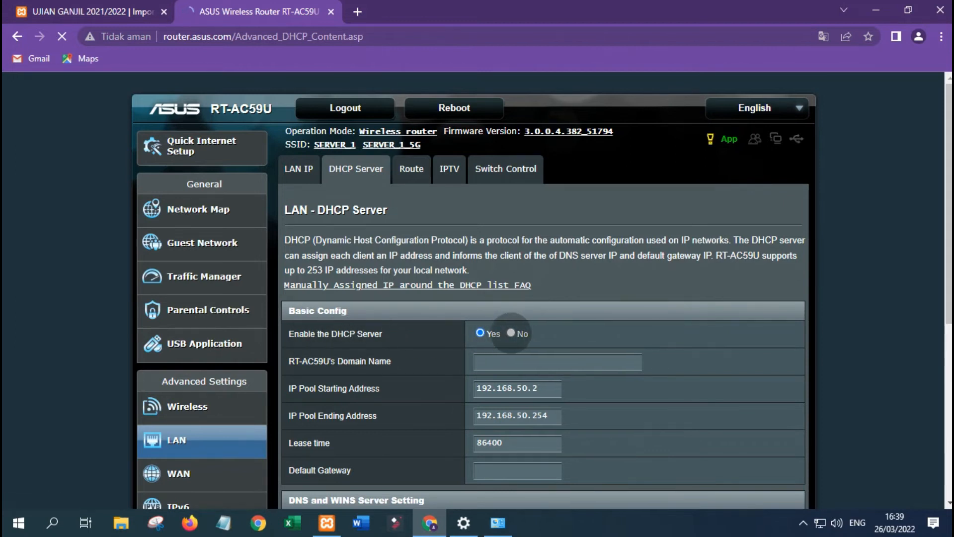
{"action": "left_click", "coordinate": [511, 332]}
{"action": "scroll", "coordinate": [511, 333], "scroll_direction": "down", "scroll_amount": 5}
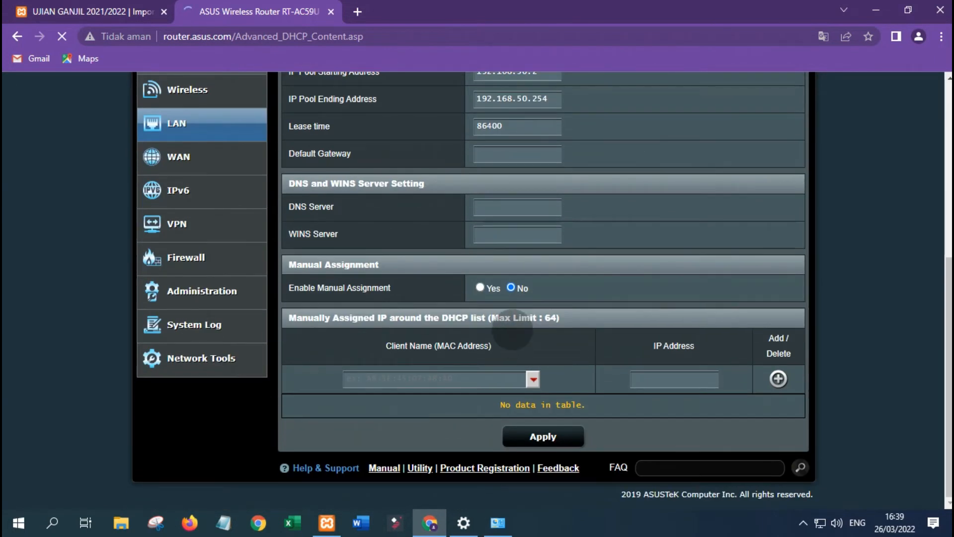
{"action": "left_click", "coordinate": [543, 434]}
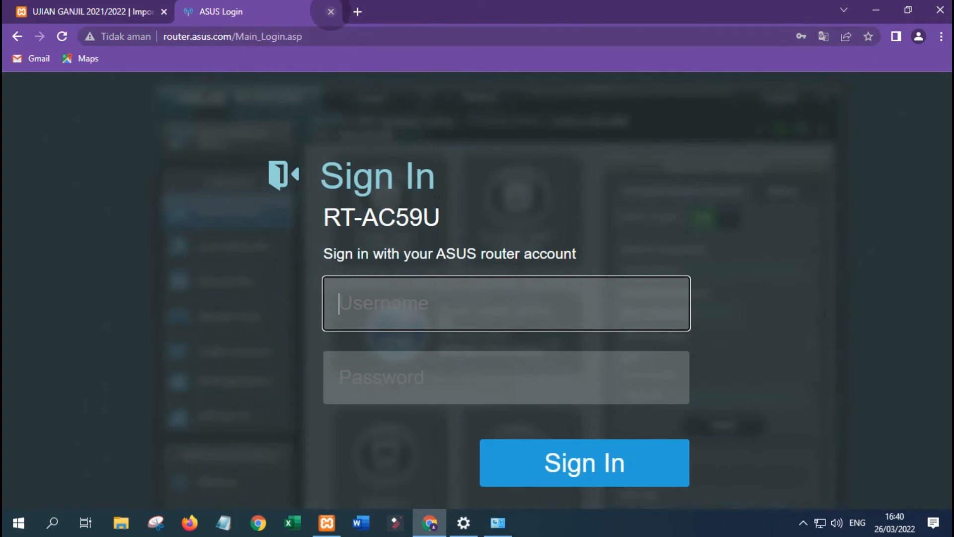
{"action": "left_click", "coordinate": [331, 11]}
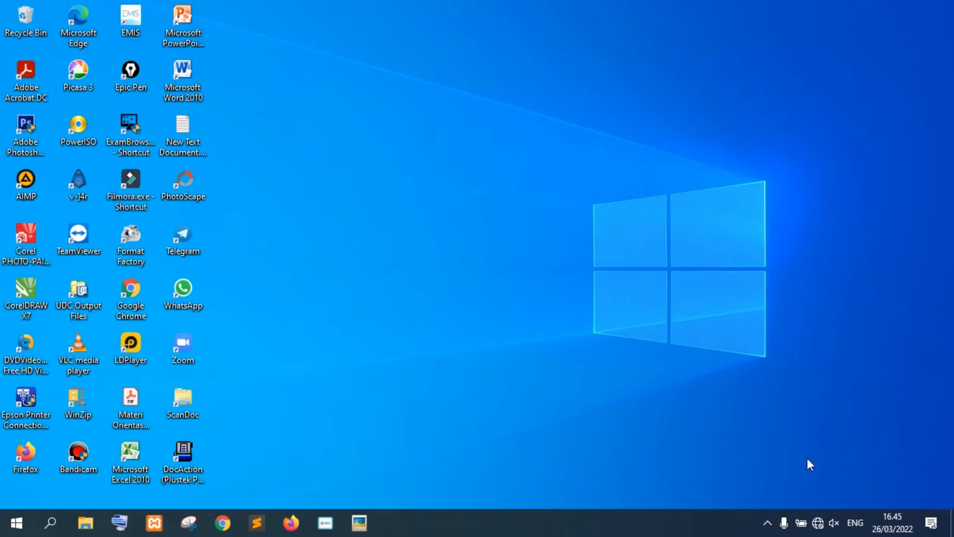
Open the Wi-Fi adapter's Properties from the Network & Internet adapter list.
{"action": "right_click", "coordinate": [820, 531]}
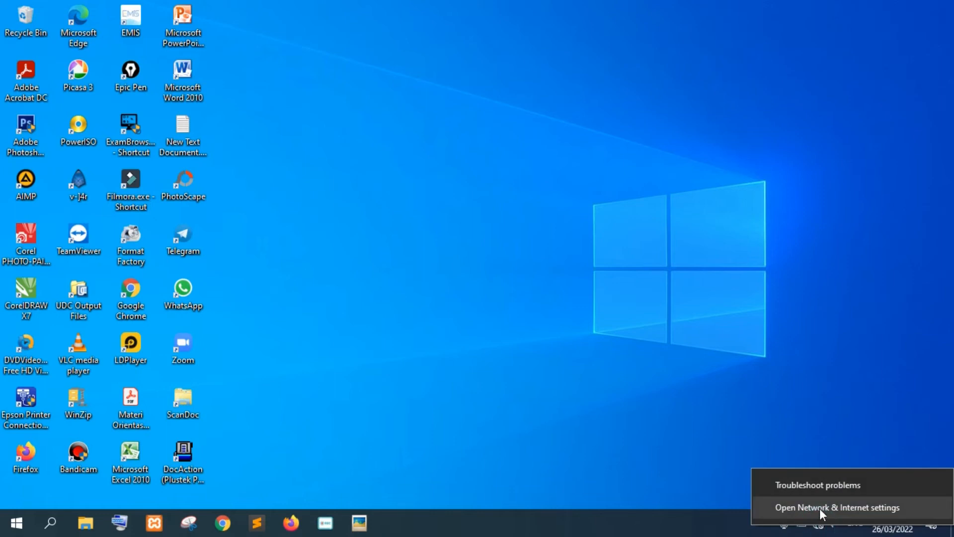
{"action": "left_click", "coordinate": [823, 508]}
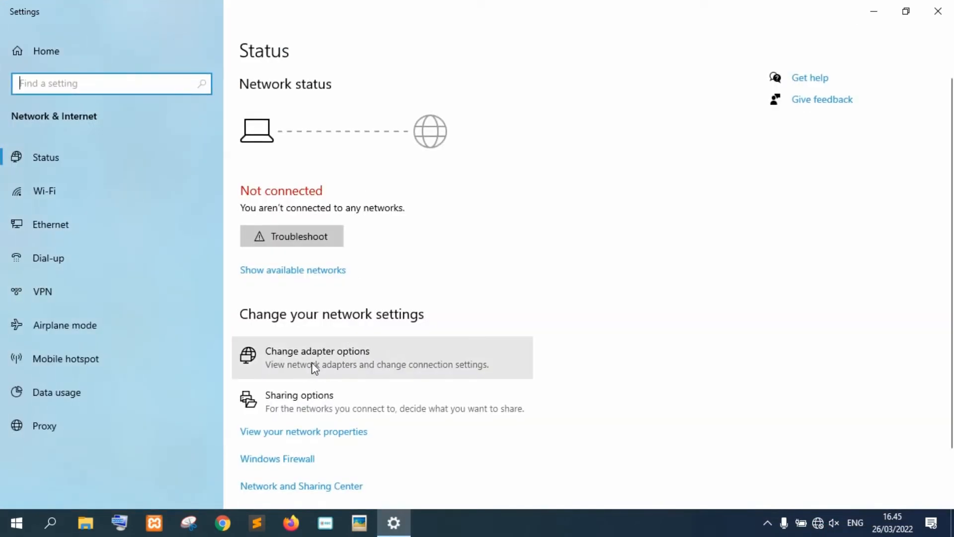
{"action": "left_click", "coordinate": [312, 363]}
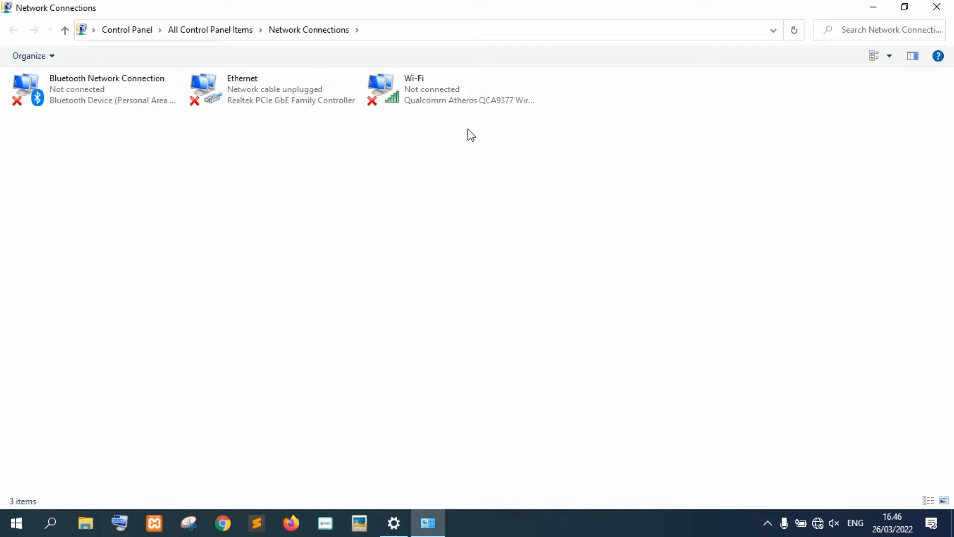
{"action": "left_click", "coordinate": [429, 92]}
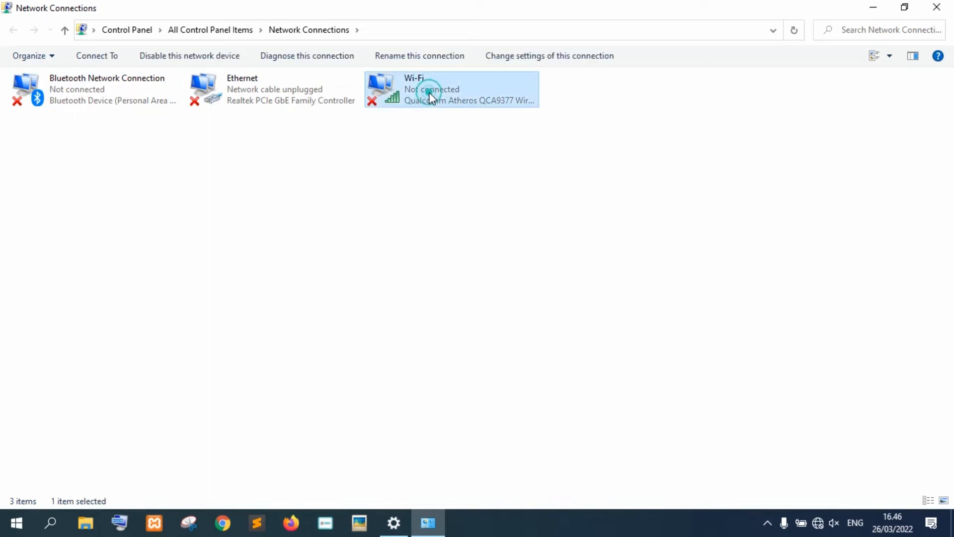
{"action": "right_click", "coordinate": [457, 86]}
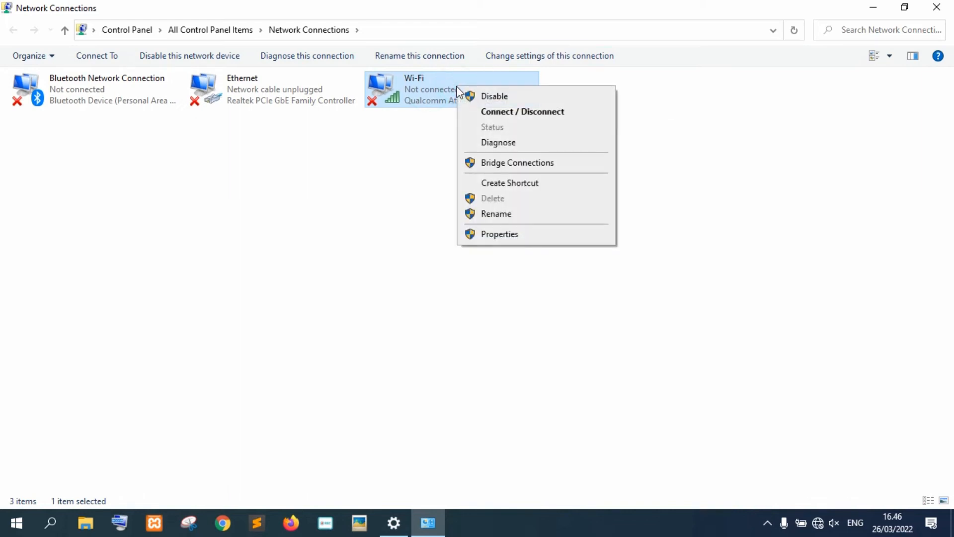
{"action": "left_click", "coordinate": [497, 234]}
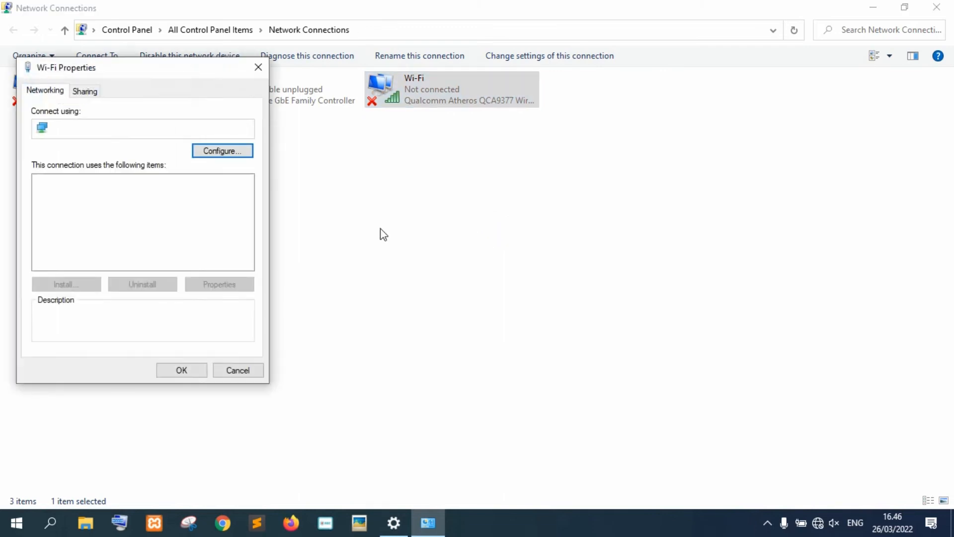
Give Wi-Fi IPv4 the static address 192.168.1.4 with mask 255.255.255.0 and save.
{"action": "double_click", "coordinate": [171, 219]}
{"action": "left_click", "coordinate": [119, 221]}
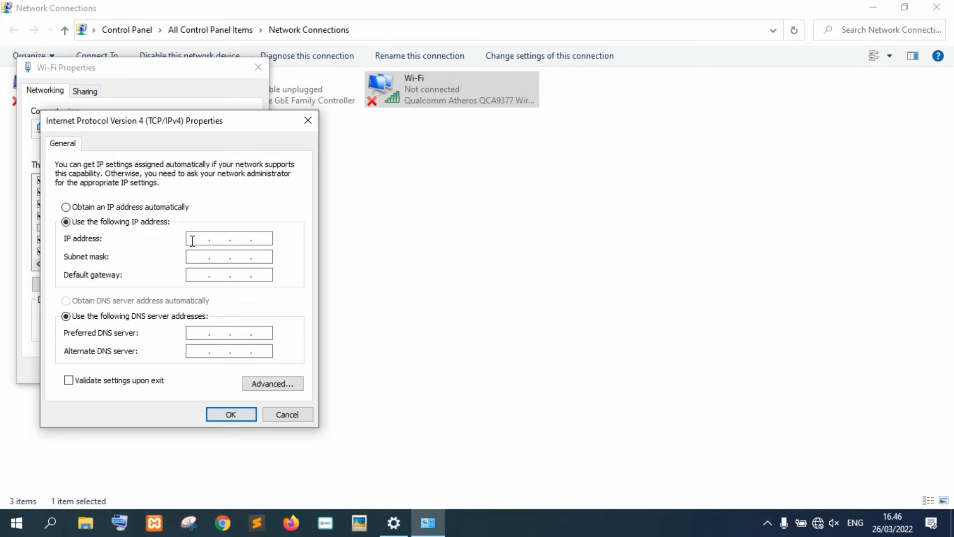
{"action": "type", "text": "192.168.1.4"}
{"action": "key", "text": "Tab"}
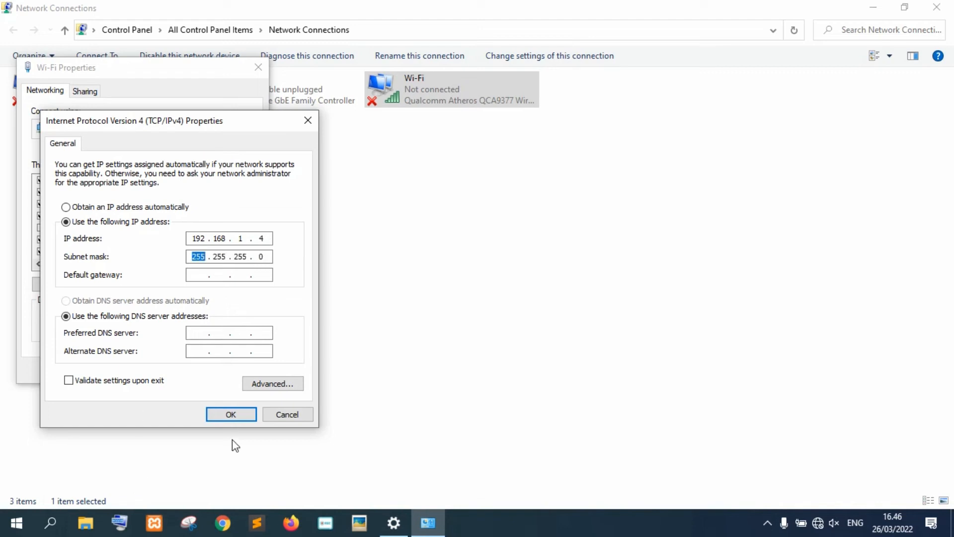
{"action": "left_click", "coordinate": [237, 416]}
{"action": "left_click", "coordinate": [194, 369]}
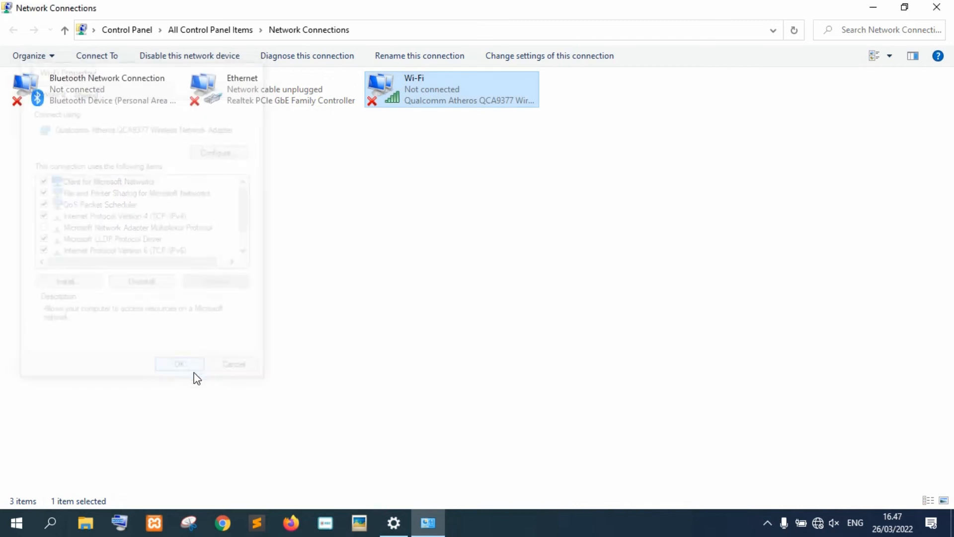
Close the settings windows and connect the laptop to the open SERVER_1 Wi-Fi network.
{"action": "left_click", "coordinate": [937, 7]}
{"action": "left_click", "coordinate": [946, 7]}
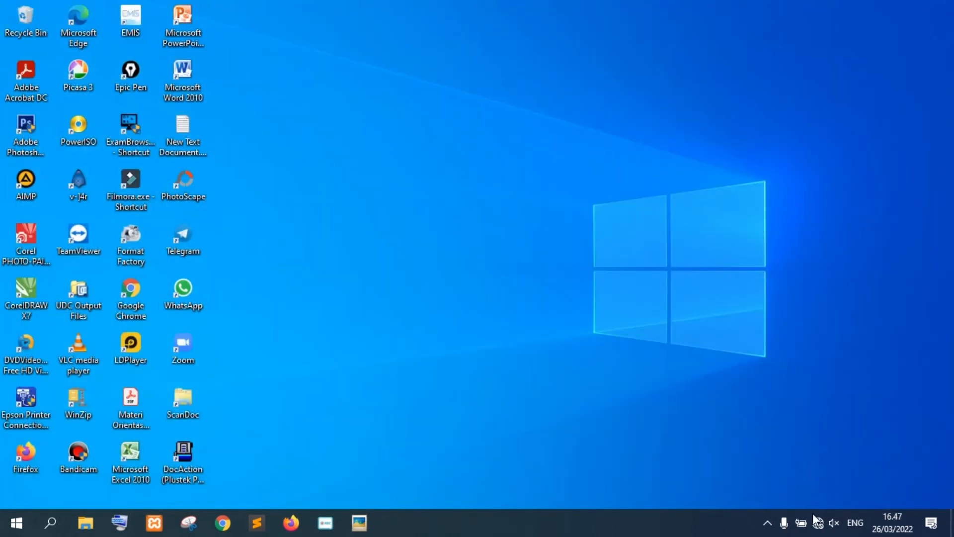
{"action": "left_click", "coordinate": [819, 529]}
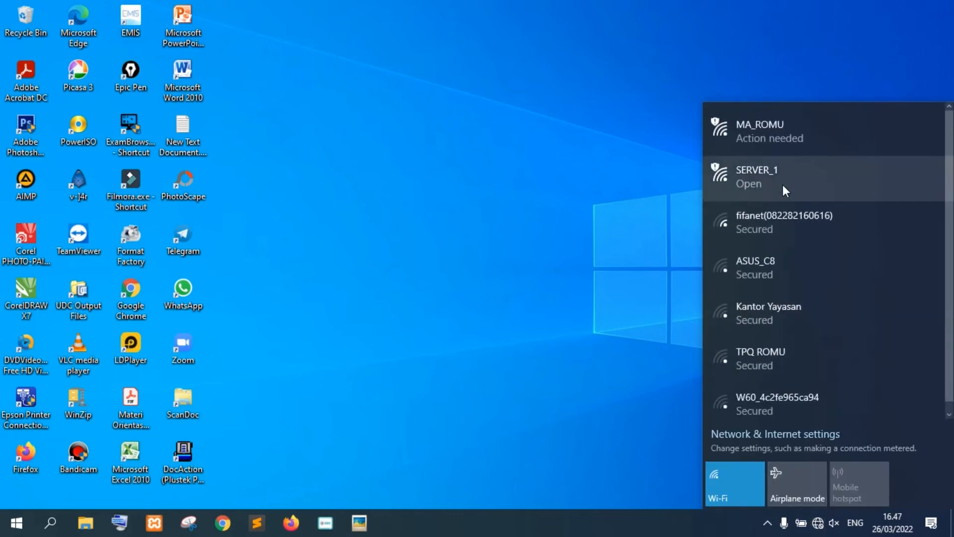
{"action": "left_click", "coordinate": [757, 177]}
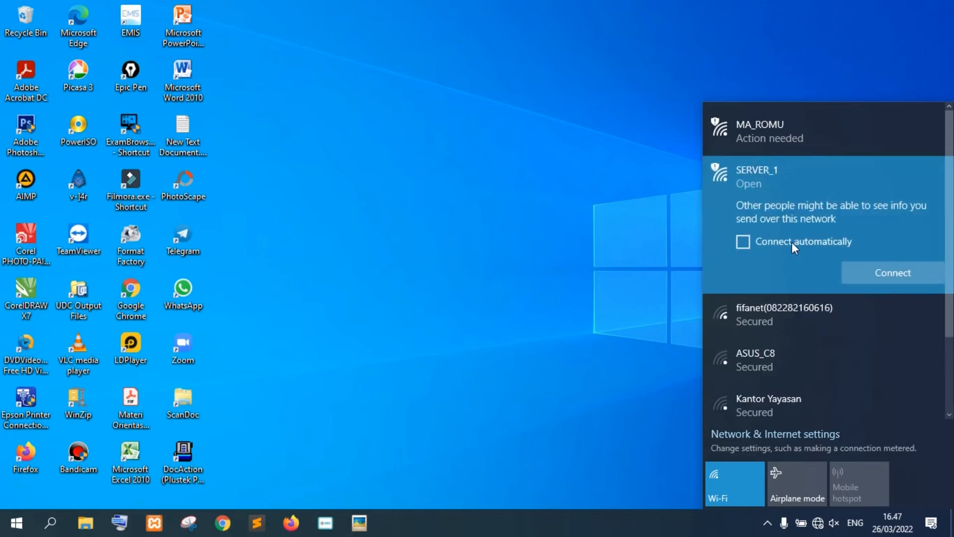
{"action": "left_click", "coordinate": [883, 272]}
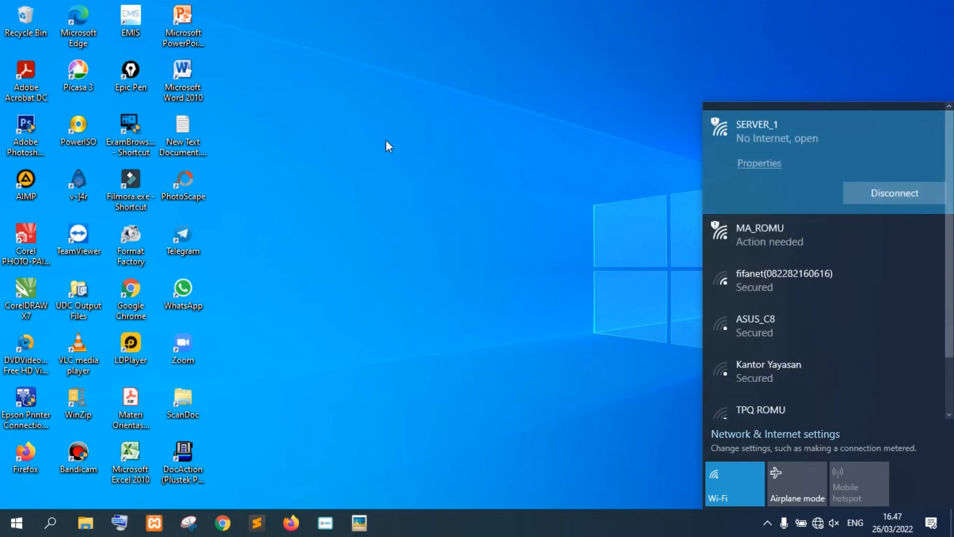
{"action": "right_click", "coordinate": [363, 97]}
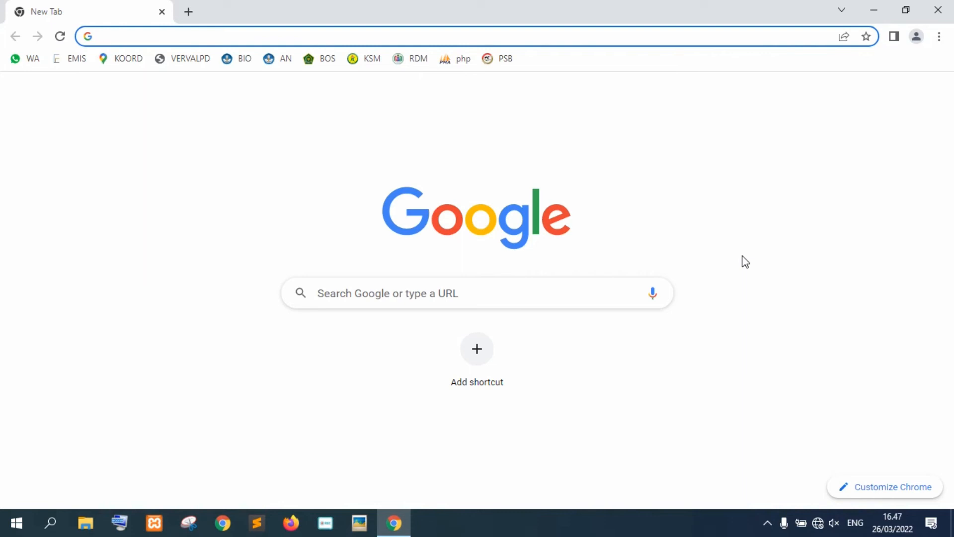
Replace the stray tab with a fresh one and load 192.168.1.1/zyacbt.
{"action": "type", "text": "127.12.1.1/phpmyadmin/"}
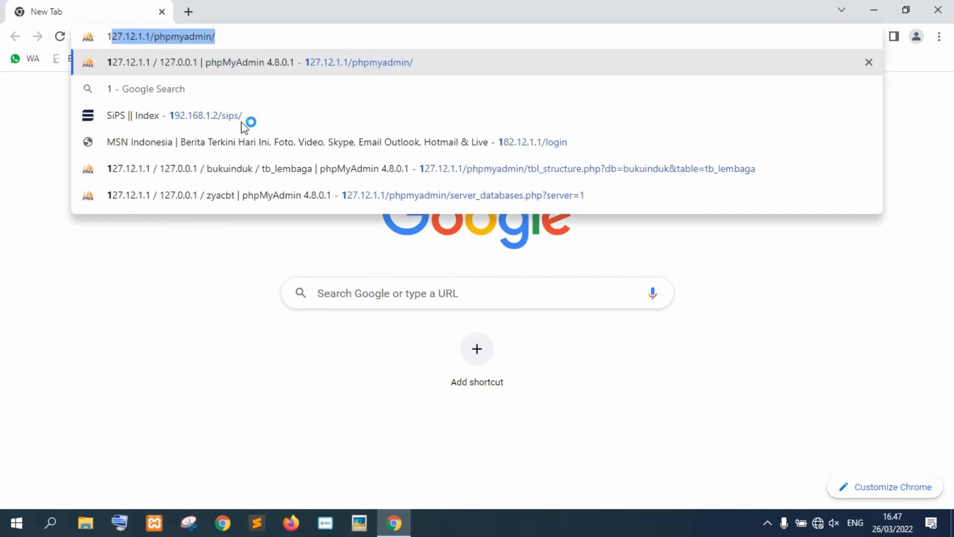
{"action": "left_click", "coordinate": [188, 15]}
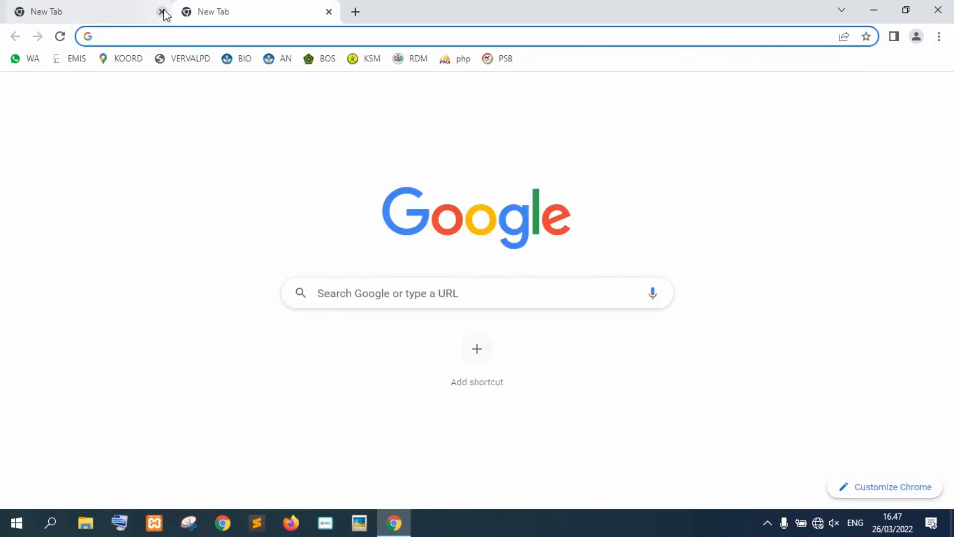
{"action": "left_click", "coordinate": [162, 11]}
{"action": "type", "text": "1"}
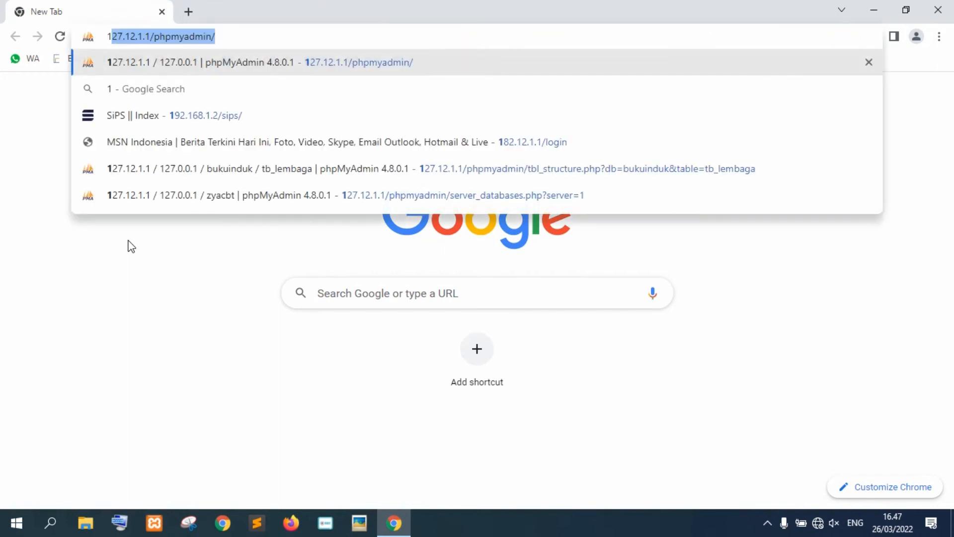
{"action": "type", "text": "92."}
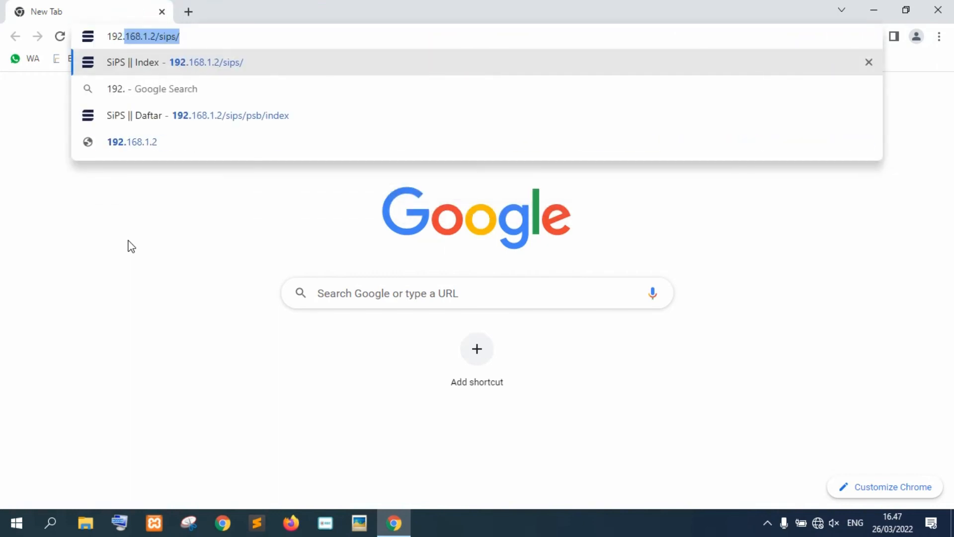
{"action": "type", "text": "168.1.1"}
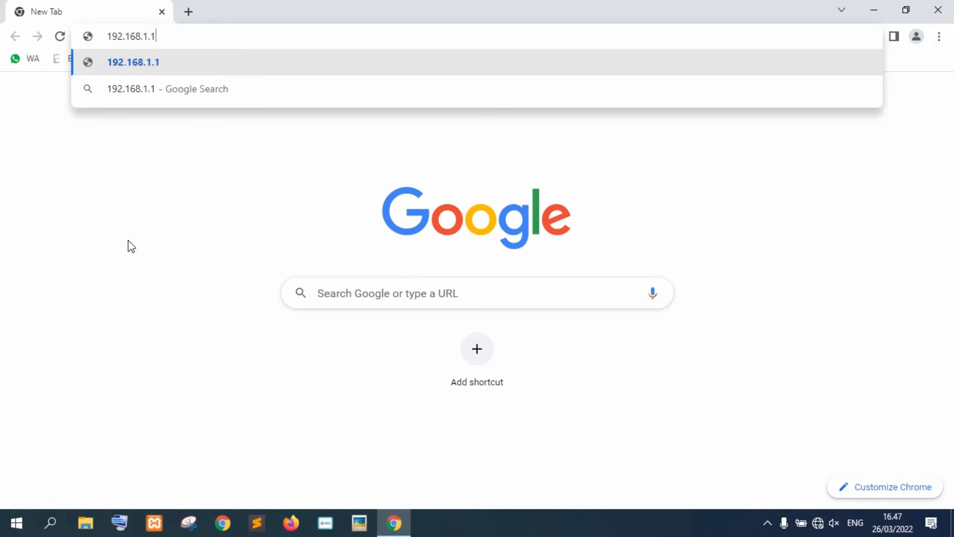
{"action": "type", "text": "/zyacbt"}
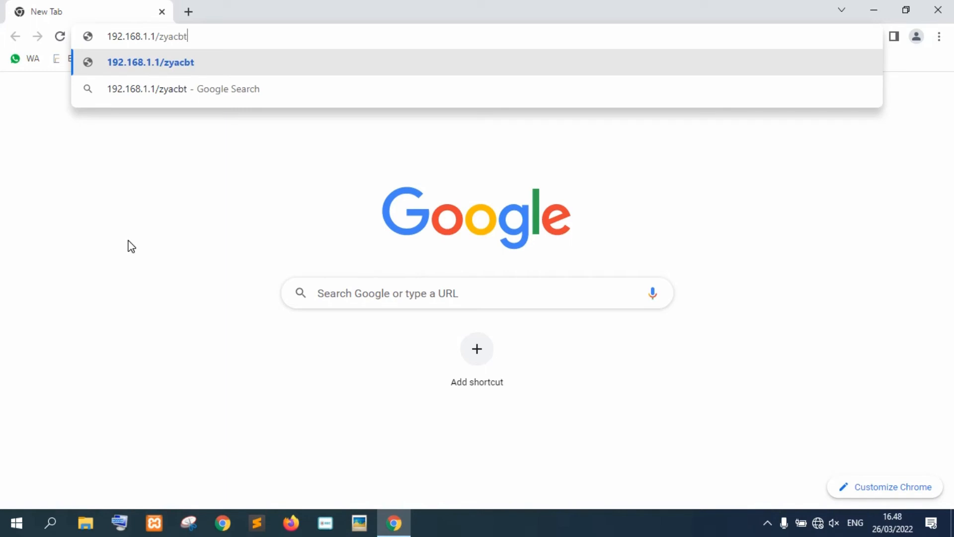
{"action": "key", "text": "Return"}
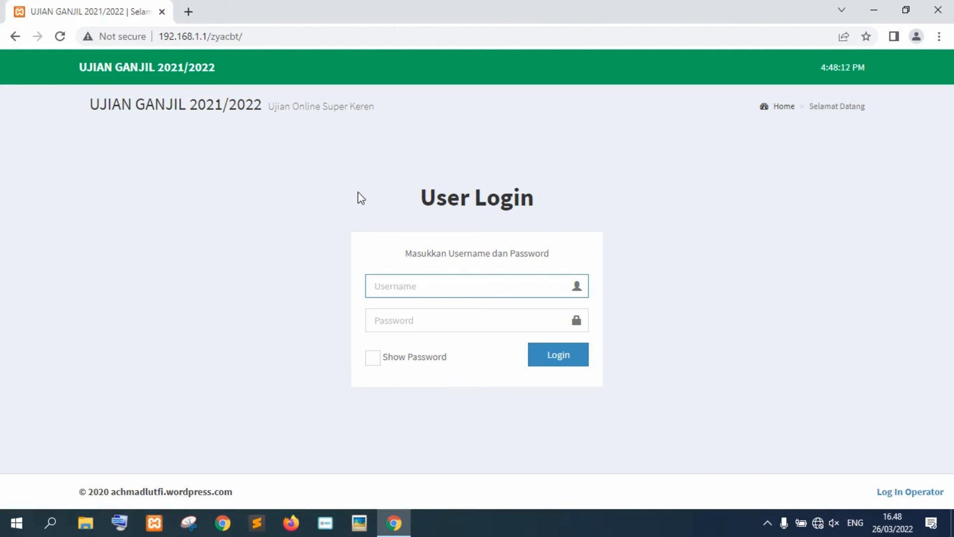
Log in with the student's username and password, then let Chrome save the login.
{"action": "type", "text": "USGJ2021001"}
{"action": "left_click", "coordinate": [405, 316]}
{"action": "type", "text": "12345"}
{"action": "left_click", "coordinate": [379, 360]}
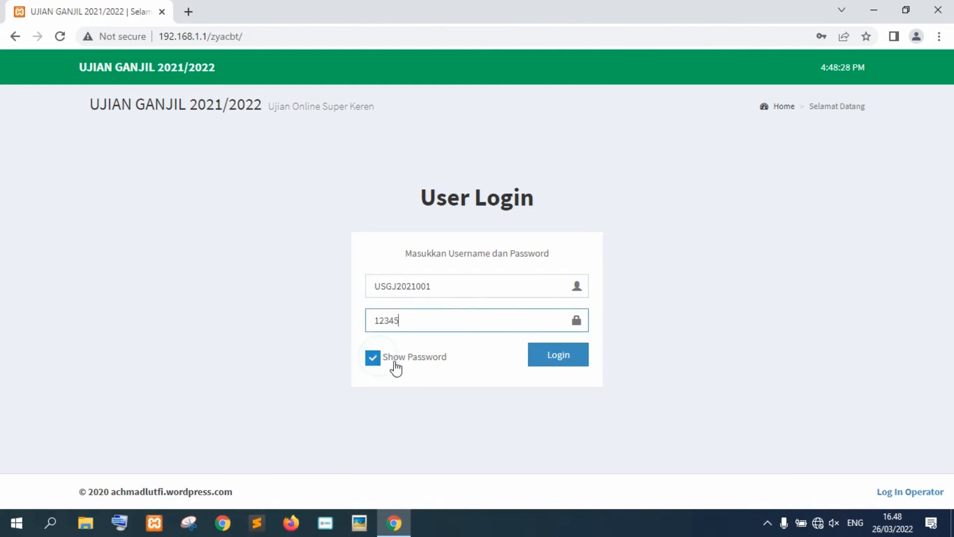
{"action": "left_click", "coordinate": [575, 357]}
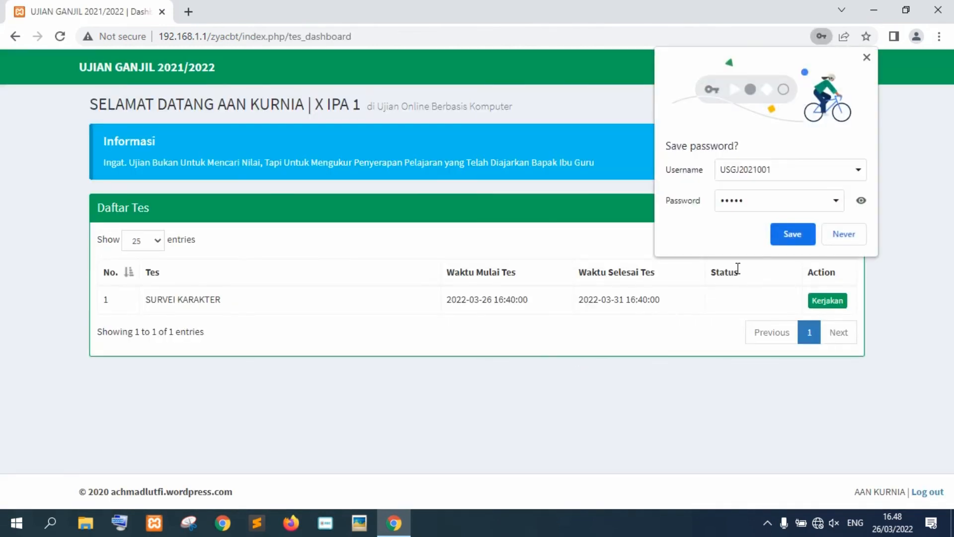
{"action": "left_click", "coordinate": [788, 236]}
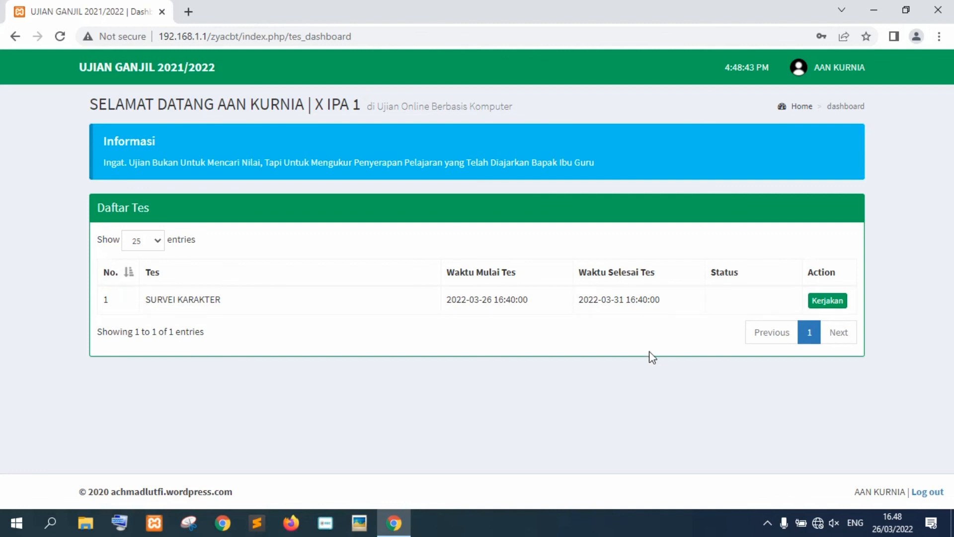
Choose Kerjakan for SURVEI KARAKTER, enter the exam token in the Token field, and start.
{"action": "left_click", "coordinate": [817, 304]}
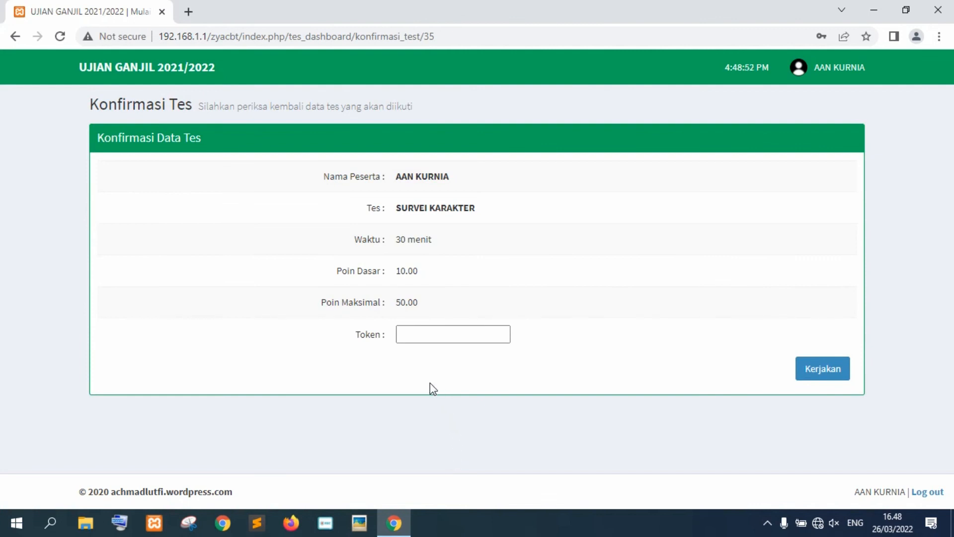
{"action": "left_click", "coordinate": [416, 333]}
{"action": "left_click", "coordinate": [415, 335]}
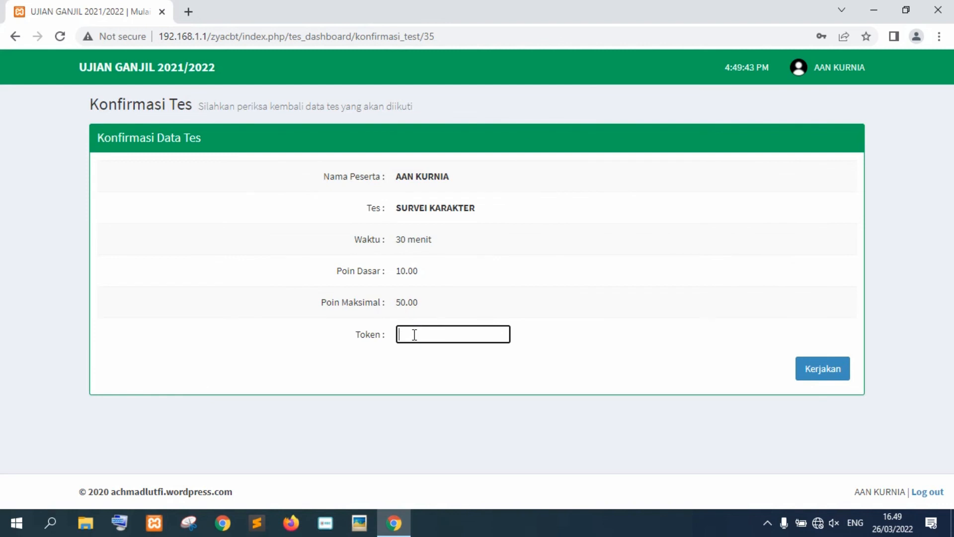
{"action": "type", "text": "d"}
{"action": "key", "text": "BackSpace"}
{"action": "type", "text": "DABB53"}
{"action": "left_click", "coordinate": [823, 370]}
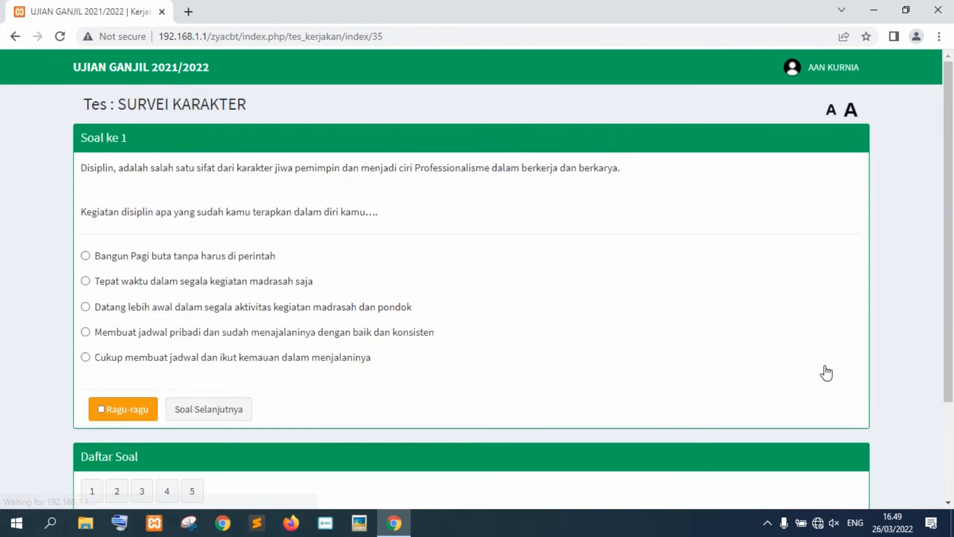
Answer question 1 with 'Bangun Pagi buta tanpa harus di perintah' and question 2 with 'Ikut piket kebersihan'.
{"action": "scroll", "coordinate": [274, 345], "scroll_direction": "down", "scroll_amount": 3}
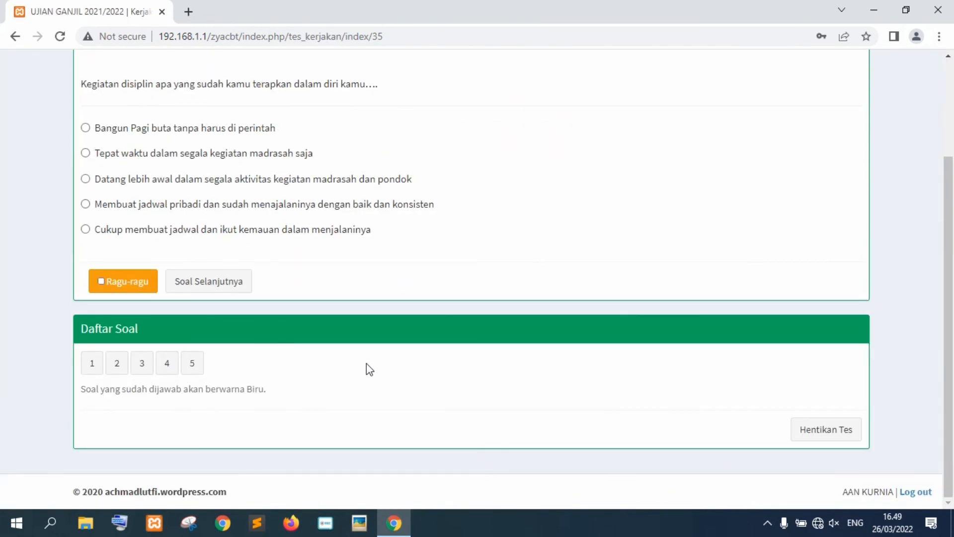
{"action": "scroll", "coordinate": [368, 343], "scroll_direction": "up", "scroll_amount": 3}
{"action": "scroll", "coordinate": [404, 303], "scroll_direction": "down", "scroll_amount": 3}
{"action": "scroll", "coordinate": [391, 324], "scroll_direction": "up", "scroll_amount": 1}
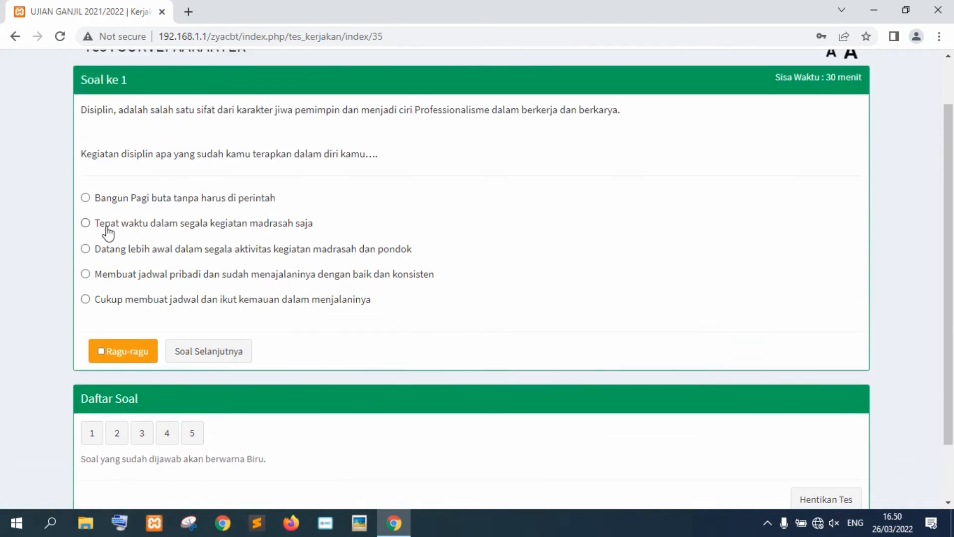
{"action": "left_click", "coordinate": [86, 197]}
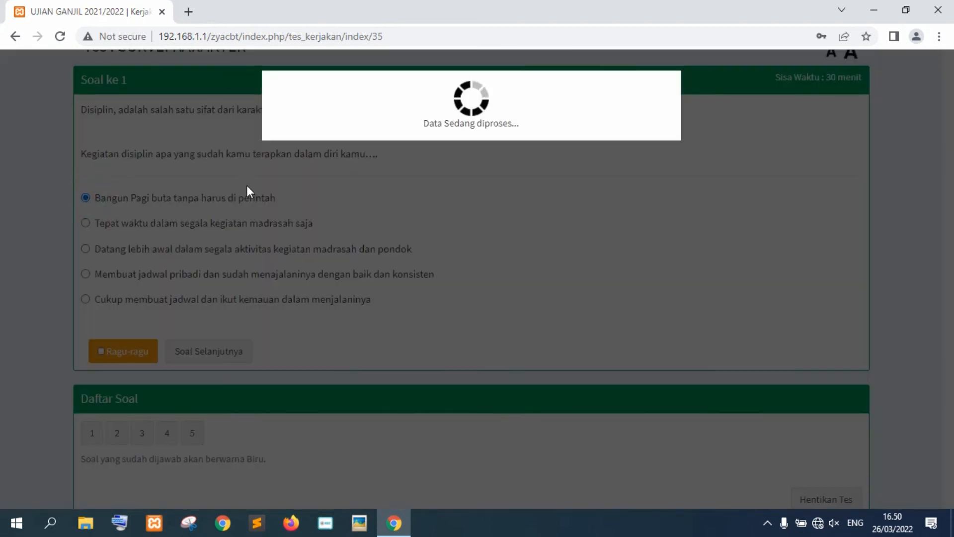
{"action": "left_click", "coordinate": [117, 436]}
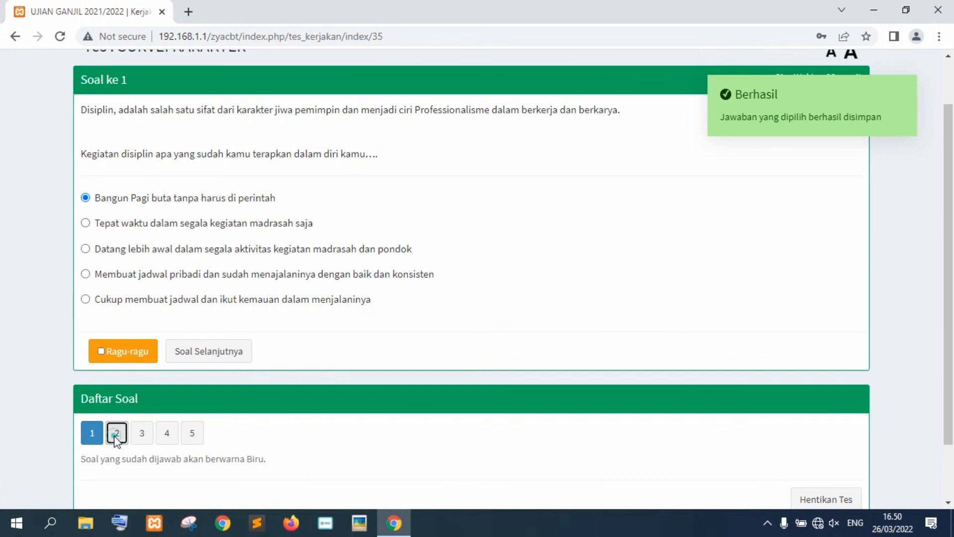
{"action": "left_click", "coordinate": [85, 194]}
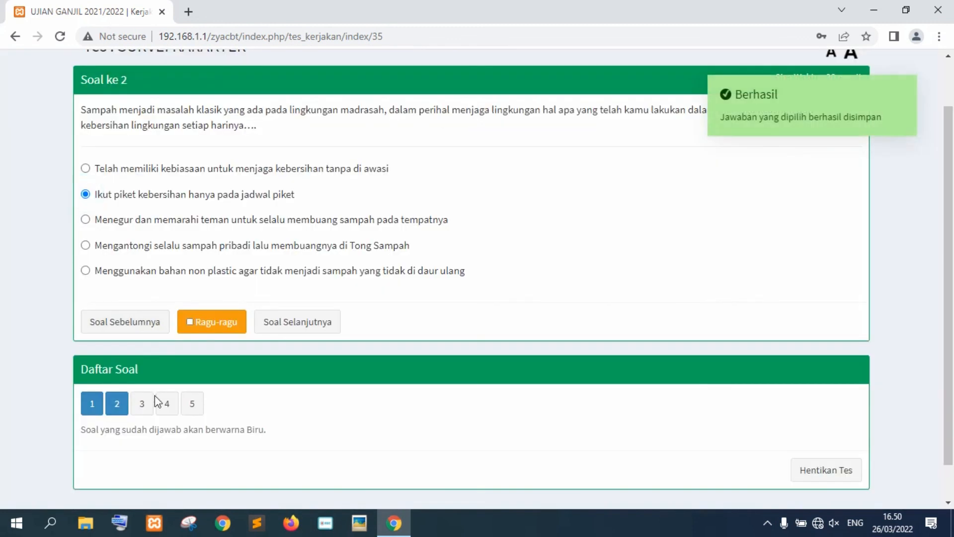
Answer questions 3–5 with 'Konsisten dalam meningkatkan prestasi', 'Baca Buku Fiksi' and 'Terampil'.
{"action": "left_click", "coordinate": [268, 322]}
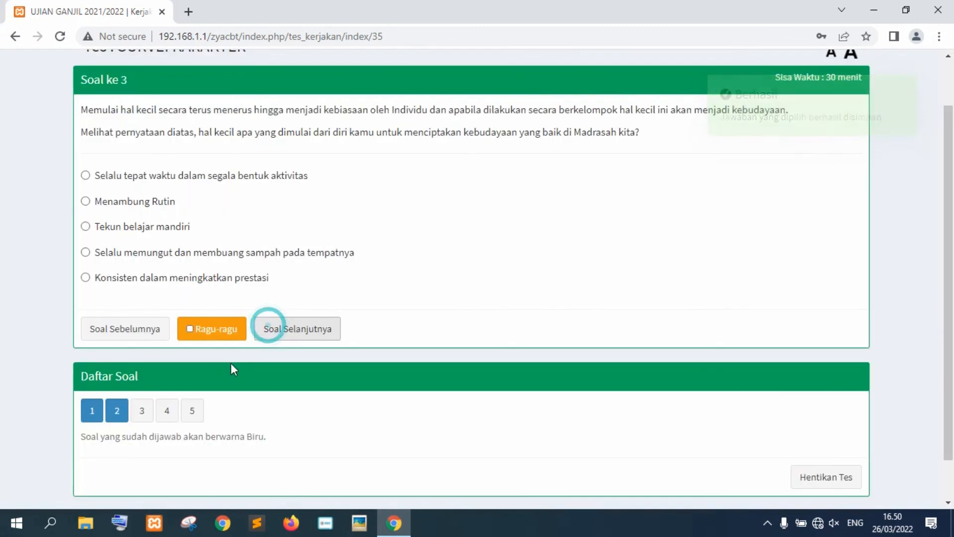
{"action": "left_click", "coordinate": [86, 277]}
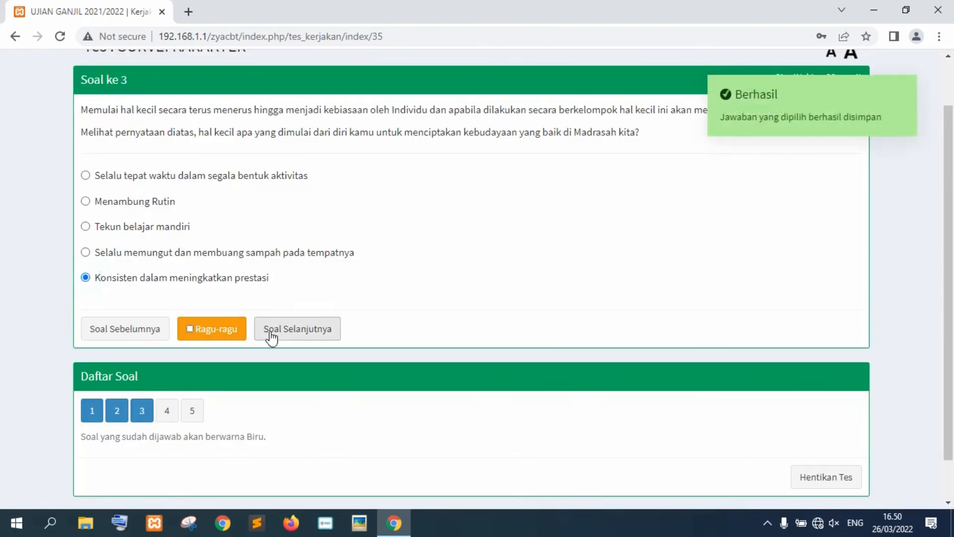
{"action": "left_click", "coordinate": [271, 334]}
{"action": "left_click", "coordinate": [96, 256]}
{"action": "left_click", "coordinate": [189, 391]}
{"action": "left_click", "coordinate": [86, 274]}
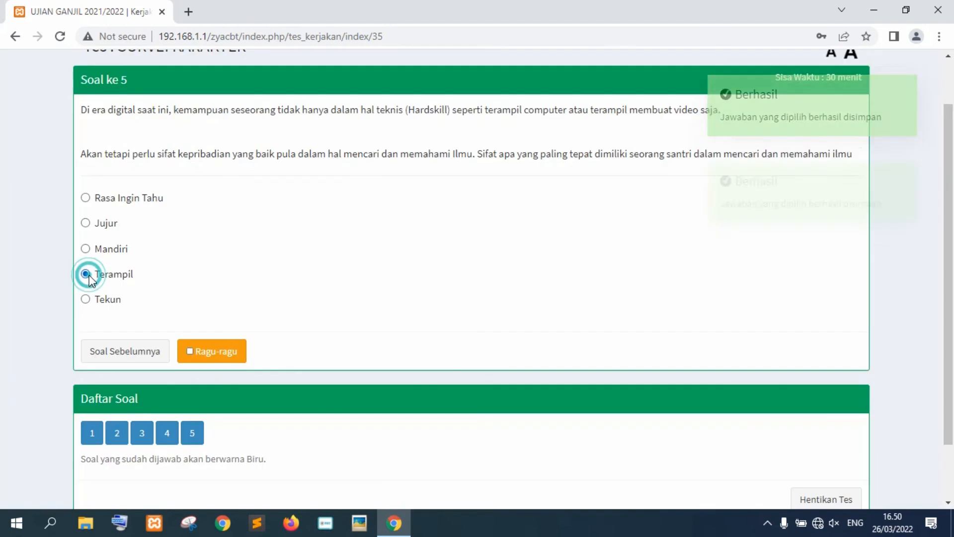
{"action": "scroll", "coordinate": [443, 356], "scroll_direction": "down", "scroll_amount": 2}
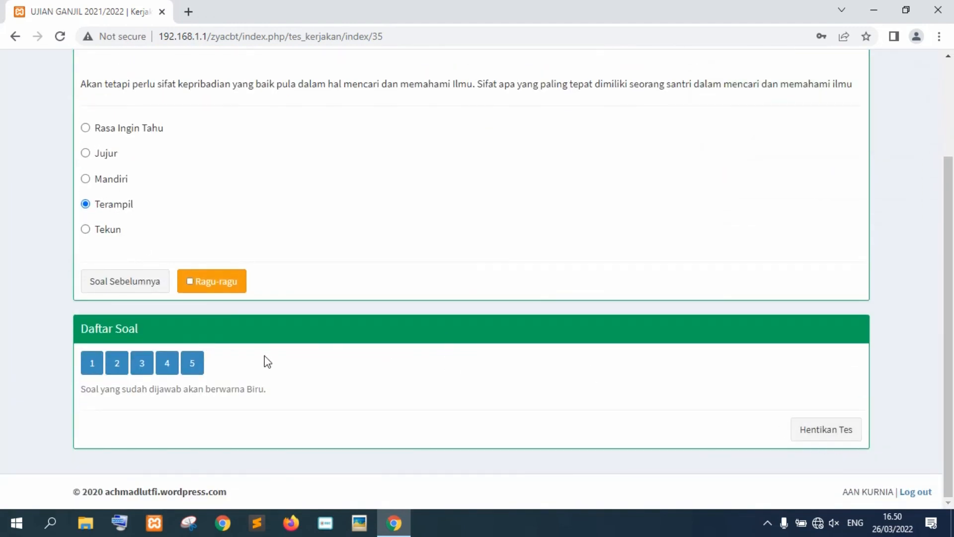
End the test with Hentikan Tes, ticking the confirmation checkbox to submit the answers.
{"action": "left_click", "coordinate": [827, 432]}
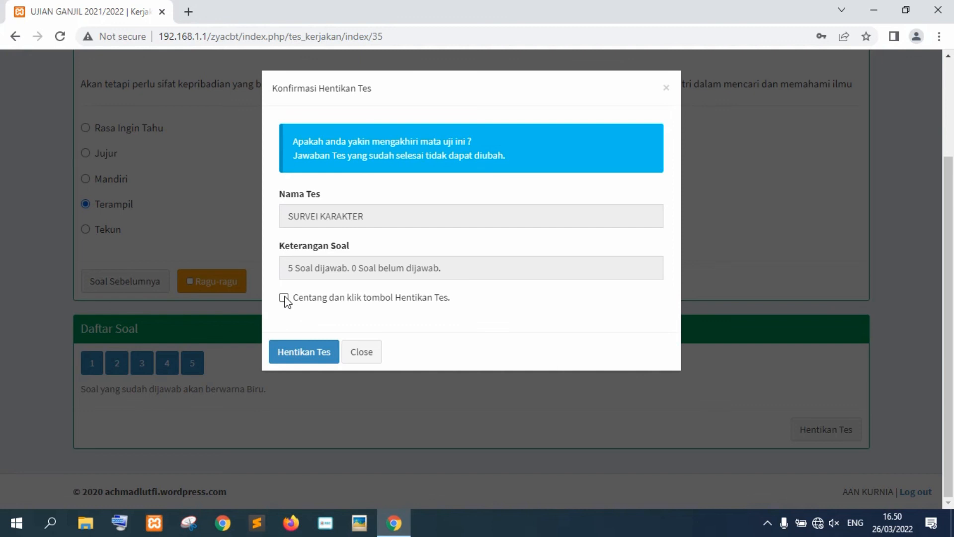
{"action": "left_click", "coordinate": [285, 299]}
{"action": "left_click", "coordinate": [301, 357]}
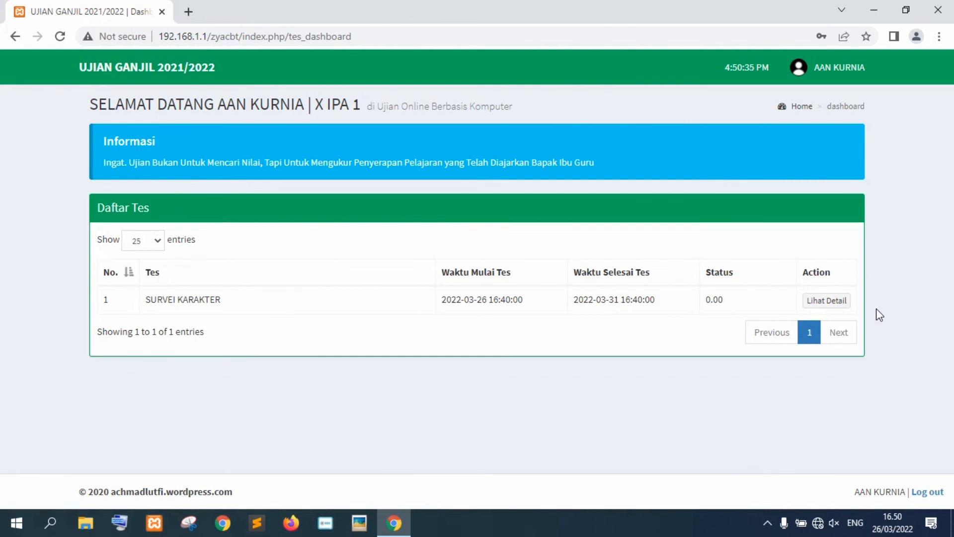
Review the SURVEI KARAKTER result detail's Soal dan Jawaban table (0/5 correct), then log out.
{"action": "left_click", "coordinate": [826, 301]}
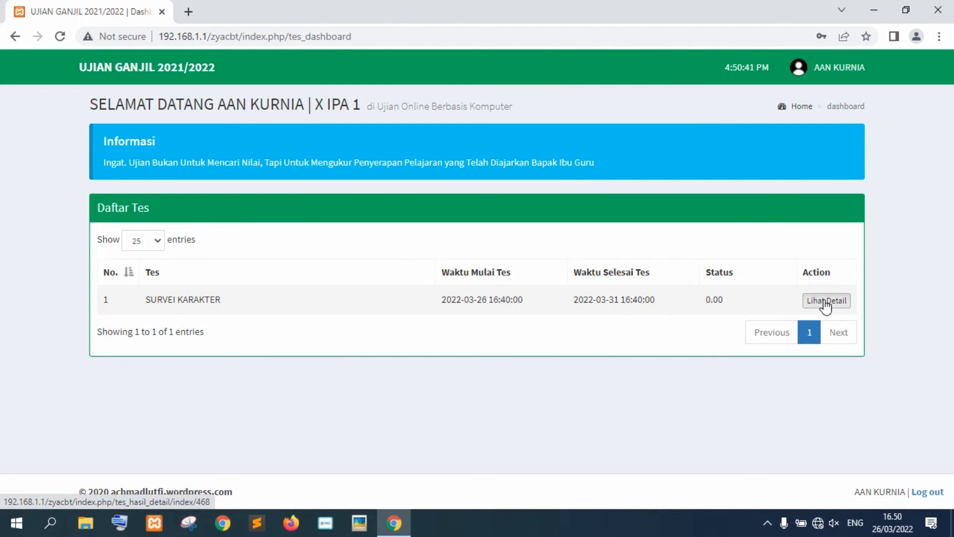
{"action": "scroll", "coordinate": [485, 318], "scroll_direction": "down", "scroll_amount": 1}
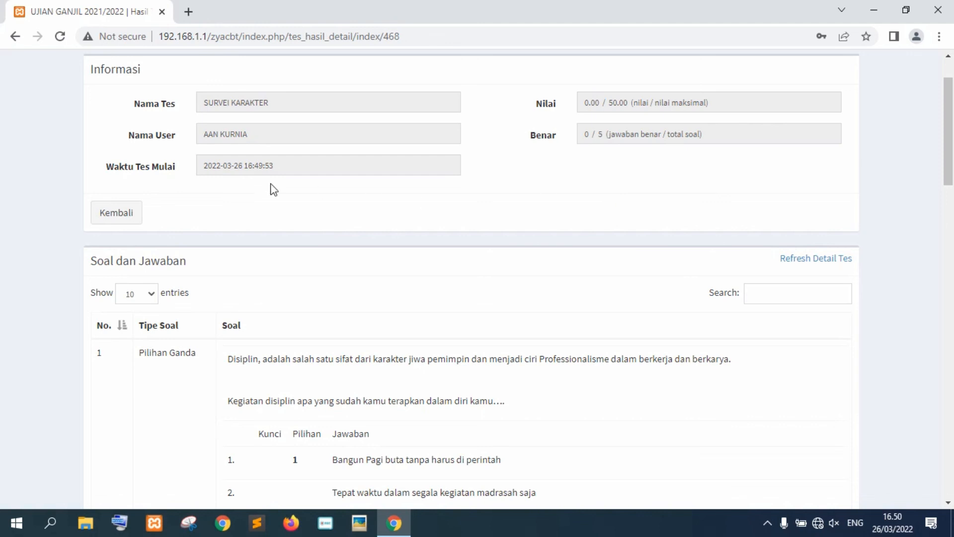
{"action": "scroll", "coordinate": [306, 217], "scroll_direction": "up", "scroll_amount": 1}
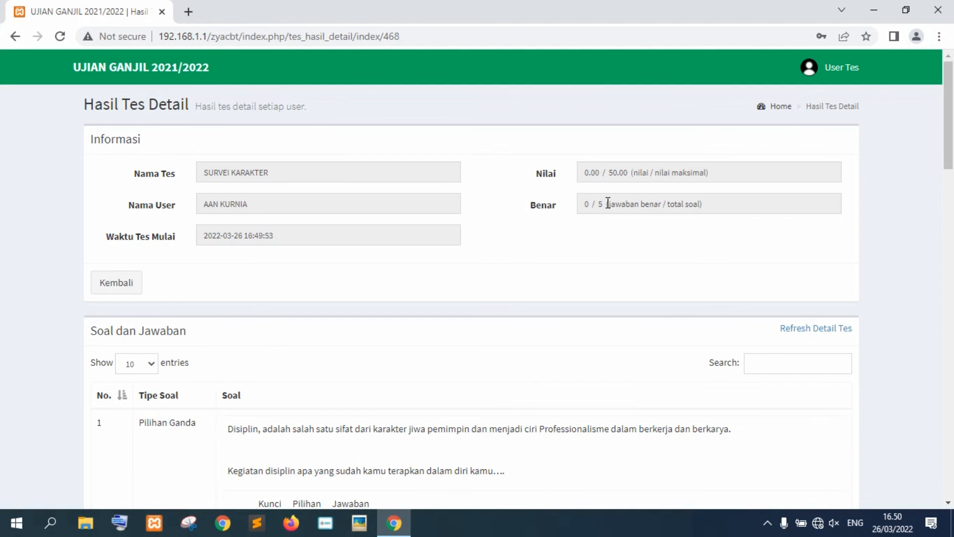
{"action": "scroll", "coordinate": [608, 204], "scroll_direction": "down", "scroll_amount": 4}
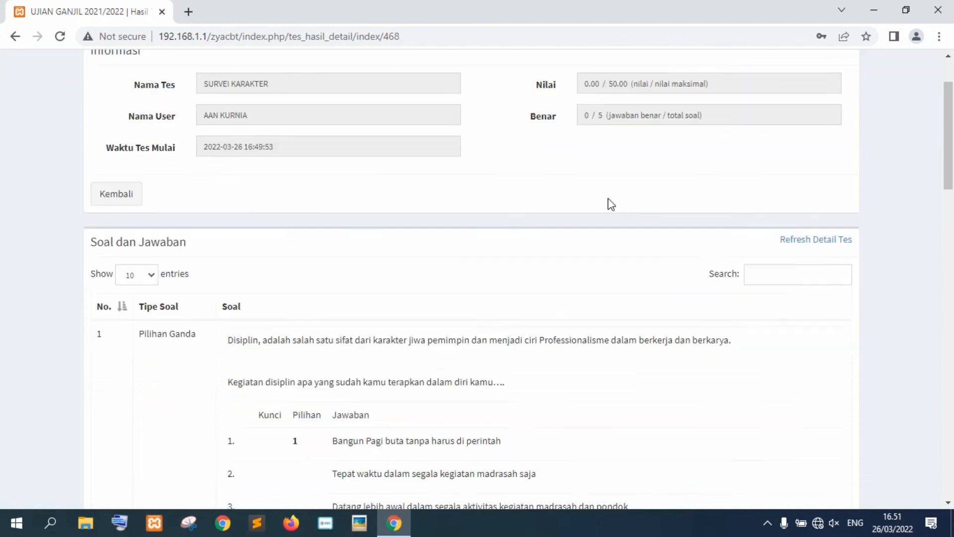
{"action": "scroll", "coordinate": [305, 298], "scroll_direction": "down", "scroll_amount": 5}
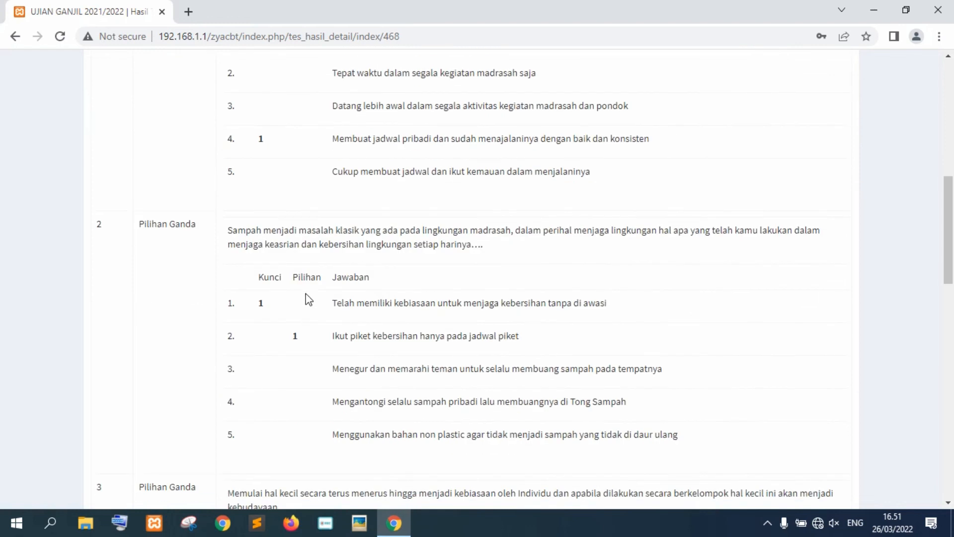
{"action": "scroll", "coordinate": [305, 286], "scroll_direction": "up", "scroll_amount": 3}
{"action": "scroll", "coordinate": [301, 279], "scroll_direction": "down", "scroll_amount": 4}
{"action": "scroll", "coordinate": [293, 304], "scroll_direction": "down", "scroll_amount": 15}
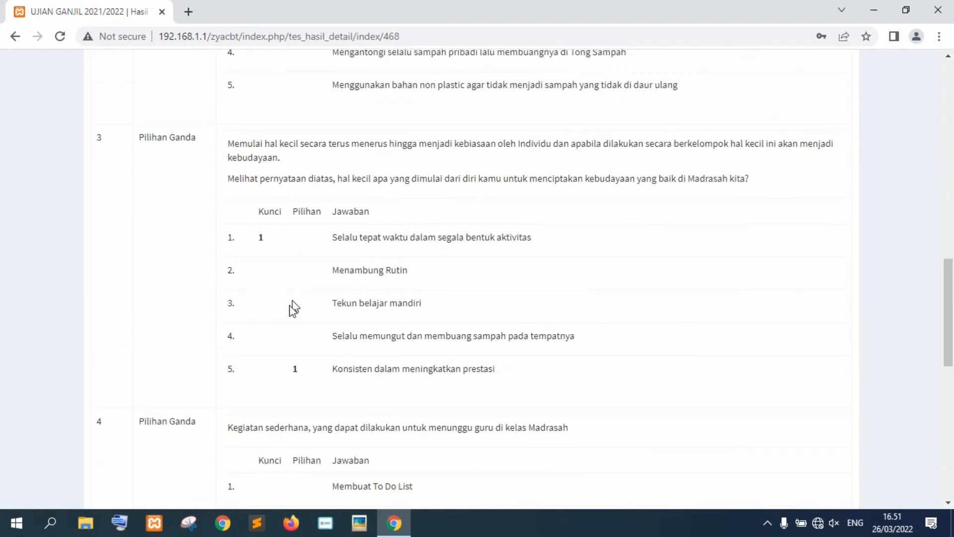
{"action": "scroll", "coordinate": [708, 450], "scroll_direction": "up", "scroll_amount": 20}
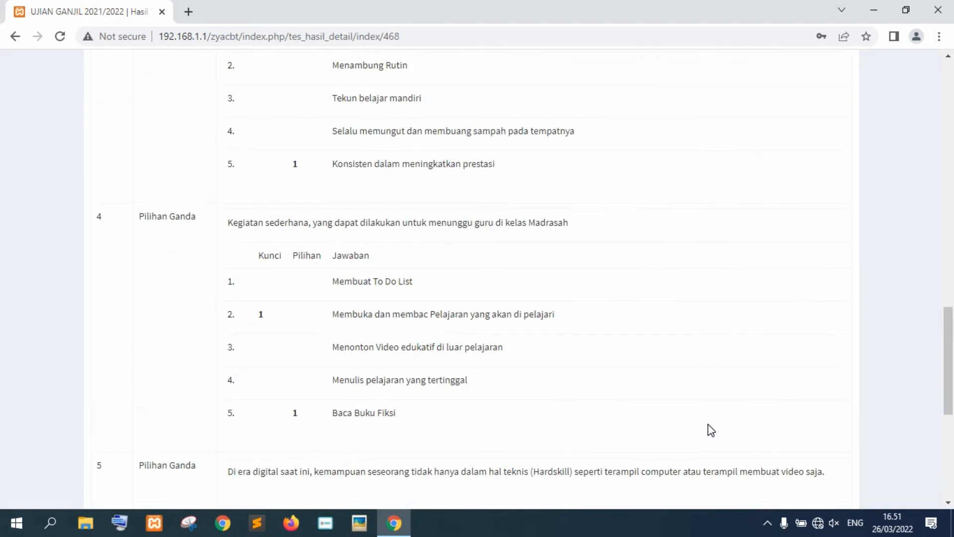
{"action": "scroll", "coordinate": [878, 366], "scroll_direction": "down", "scroll_amount": 15}
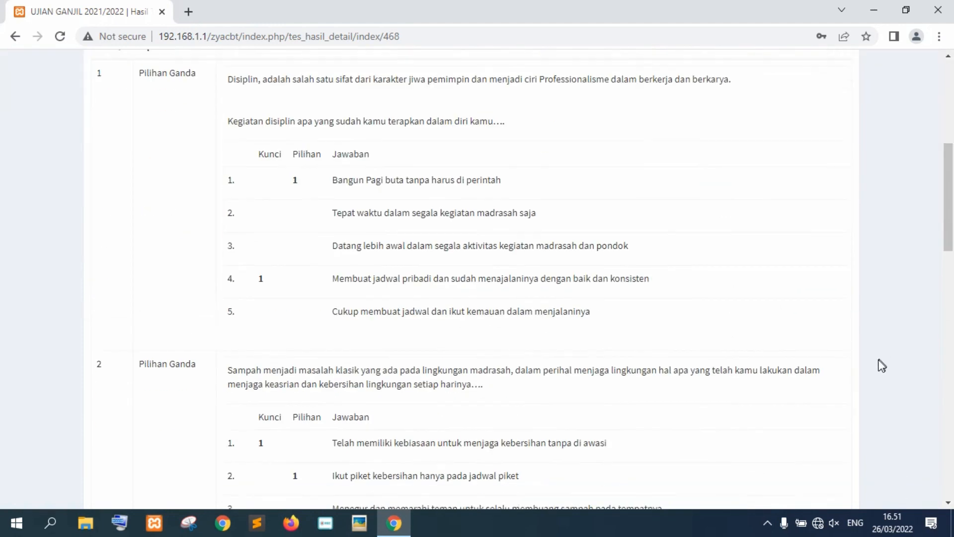
{"action": "scroll", "coordinate": [899, 470], "scroll_direction": "down", "scroll_amount": 1}
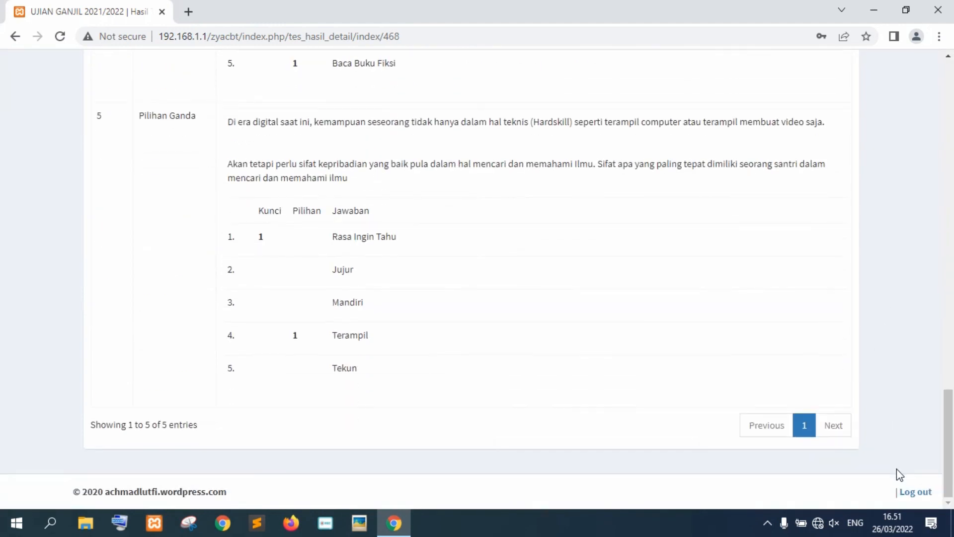
{"action": "left_click", "coordinate": [917, 492]}
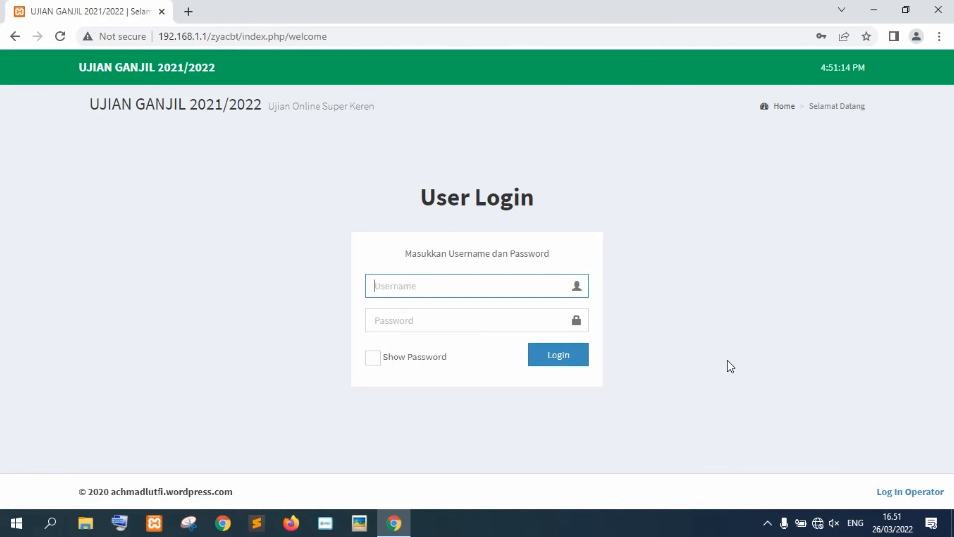